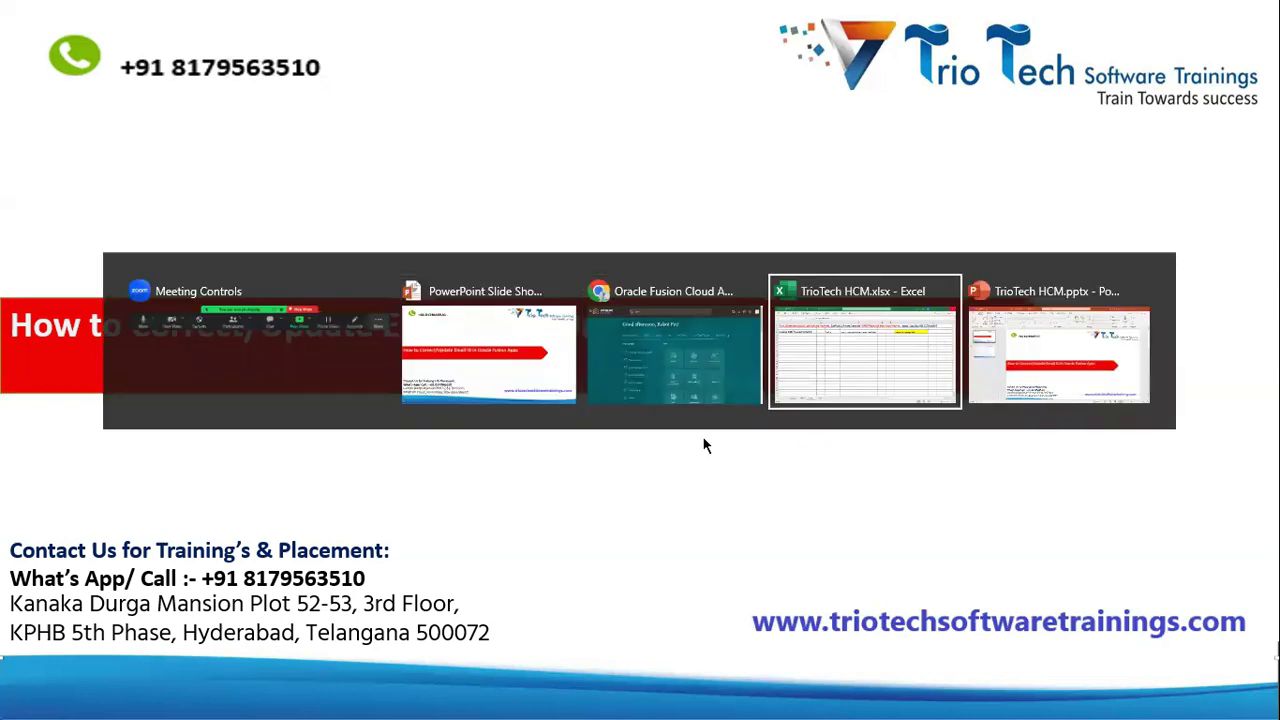
Step: Select cell D3, which holds the Security Console edit-user task path
left_click(547, 183)
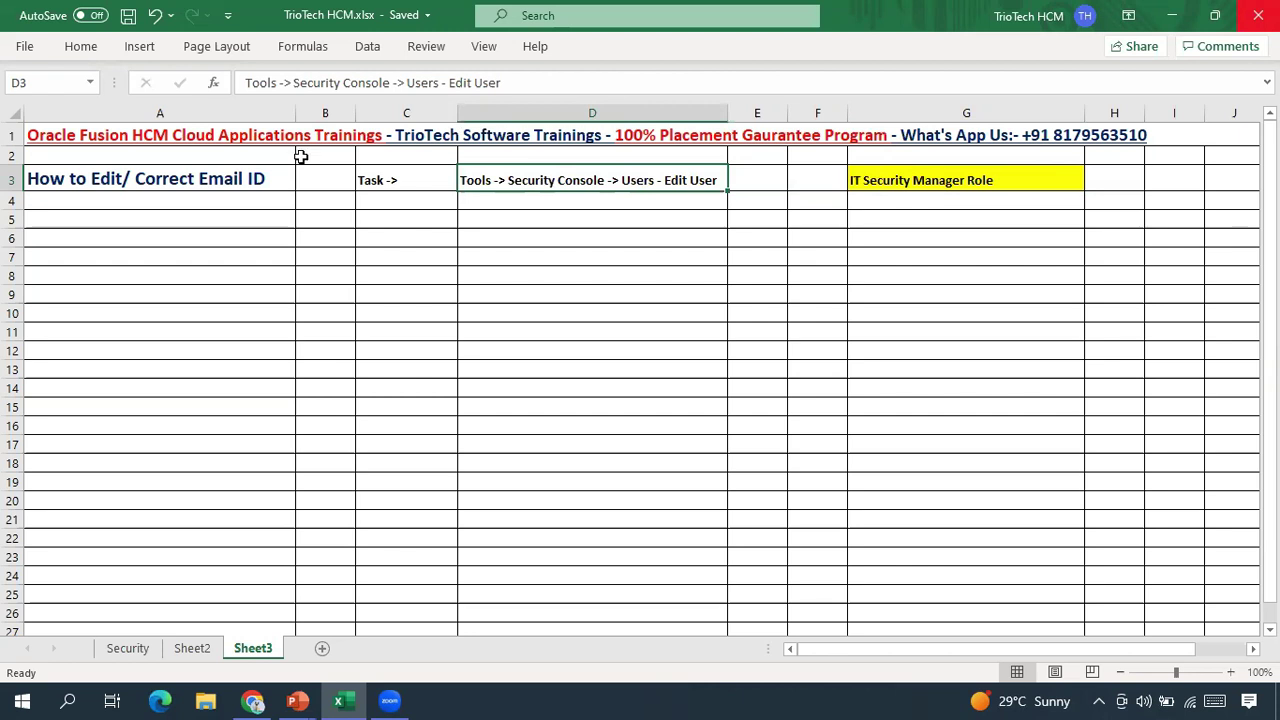
left_click(168, 177)
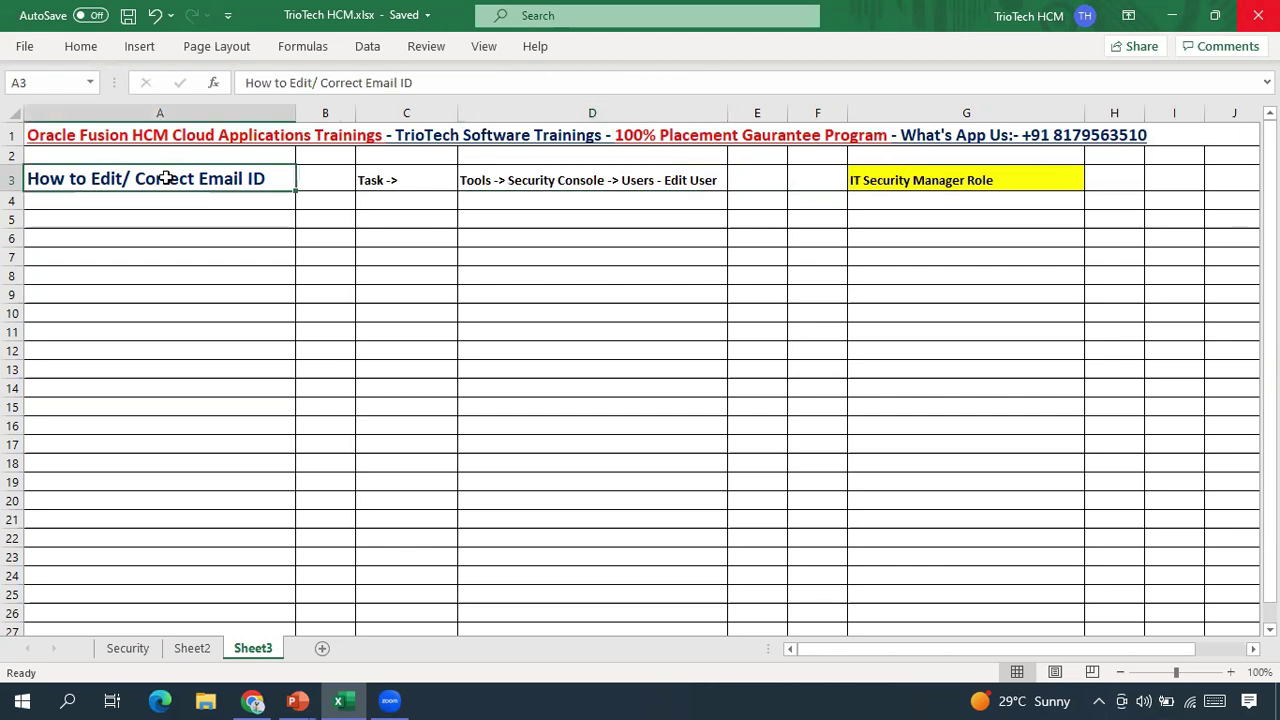
left_click(559, 180)
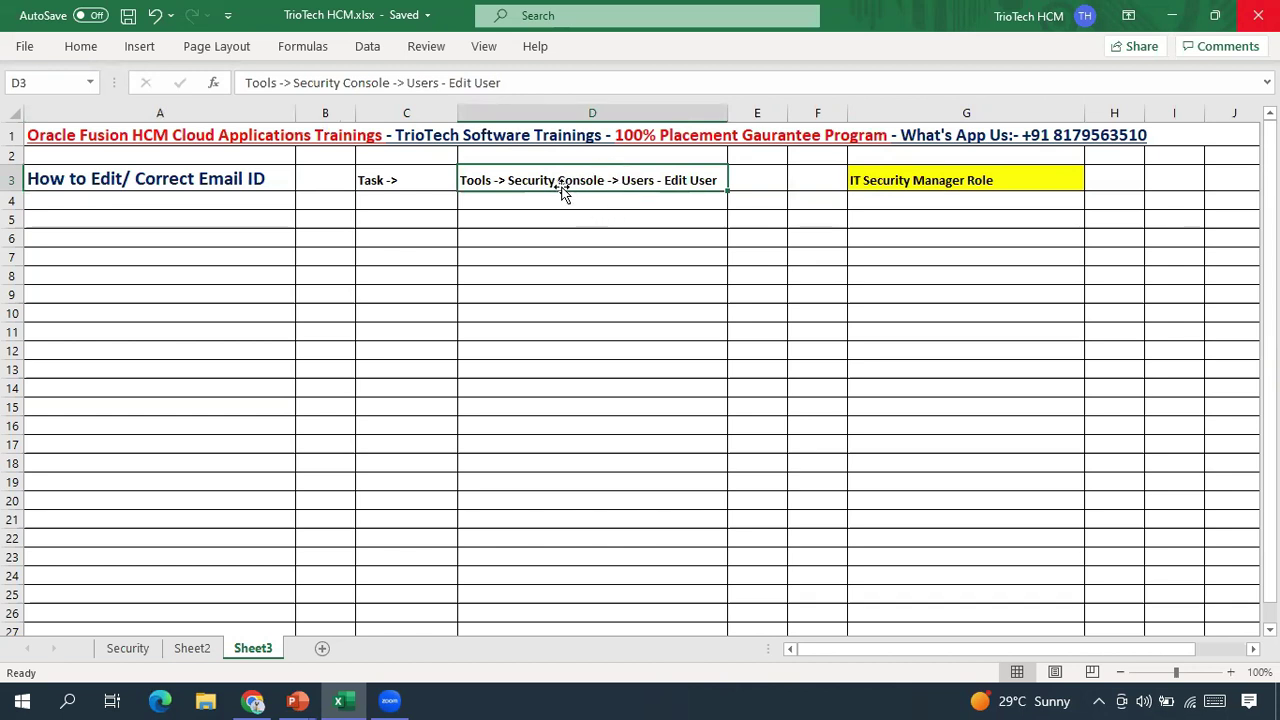
left_click(1005, 178)
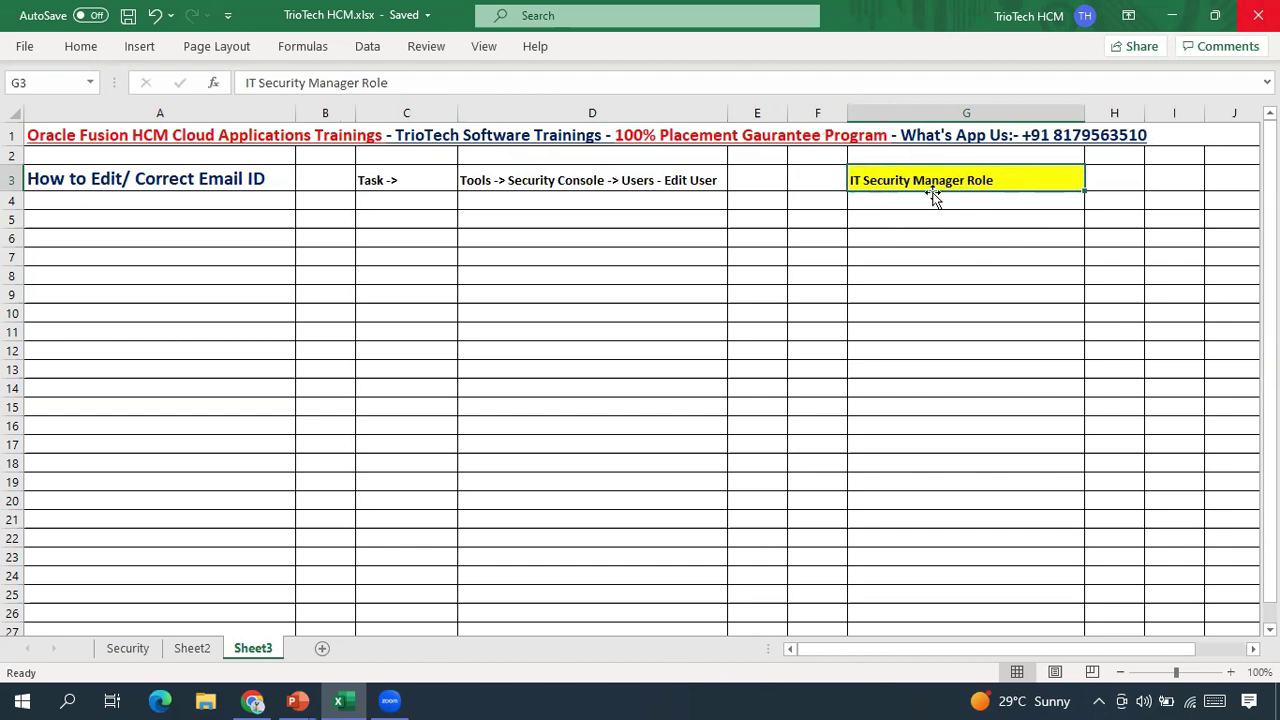
double_click(562, 180)
left_click_drag(606, 180, 507, 181)
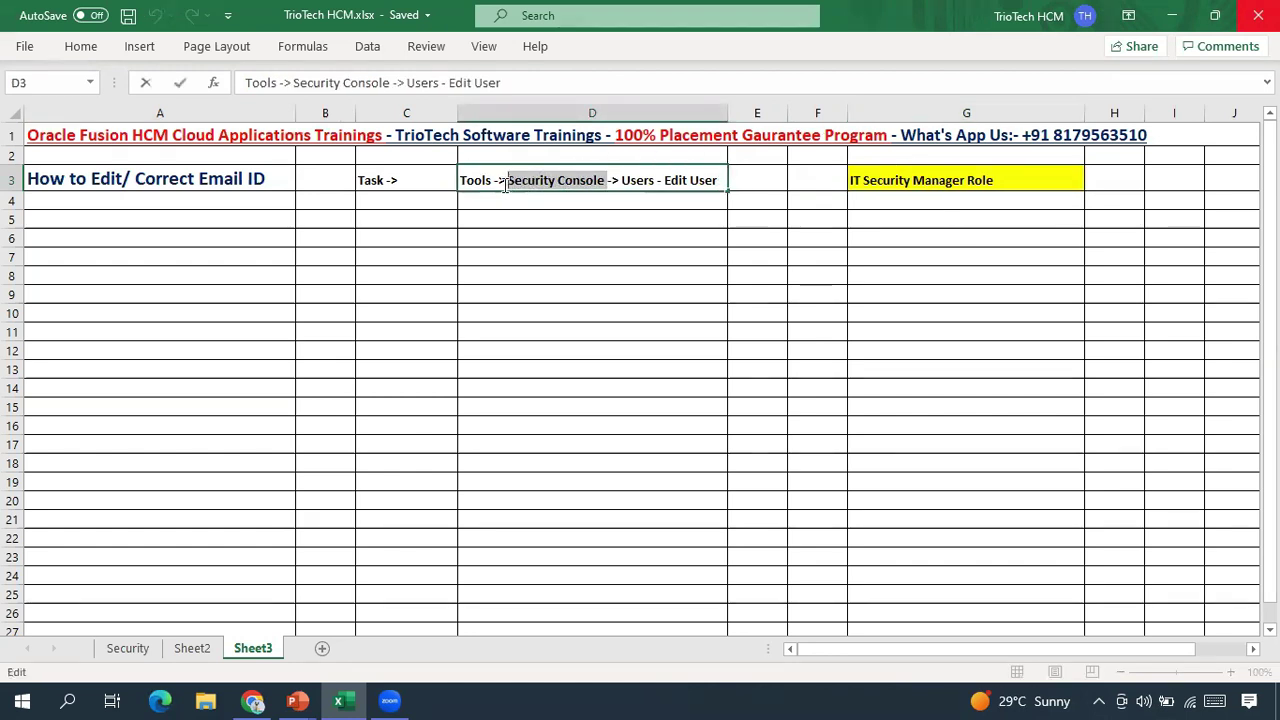
Step: Make the words Security Console in cell D3 red
left_click(81, 46)
left_click(275, 115)
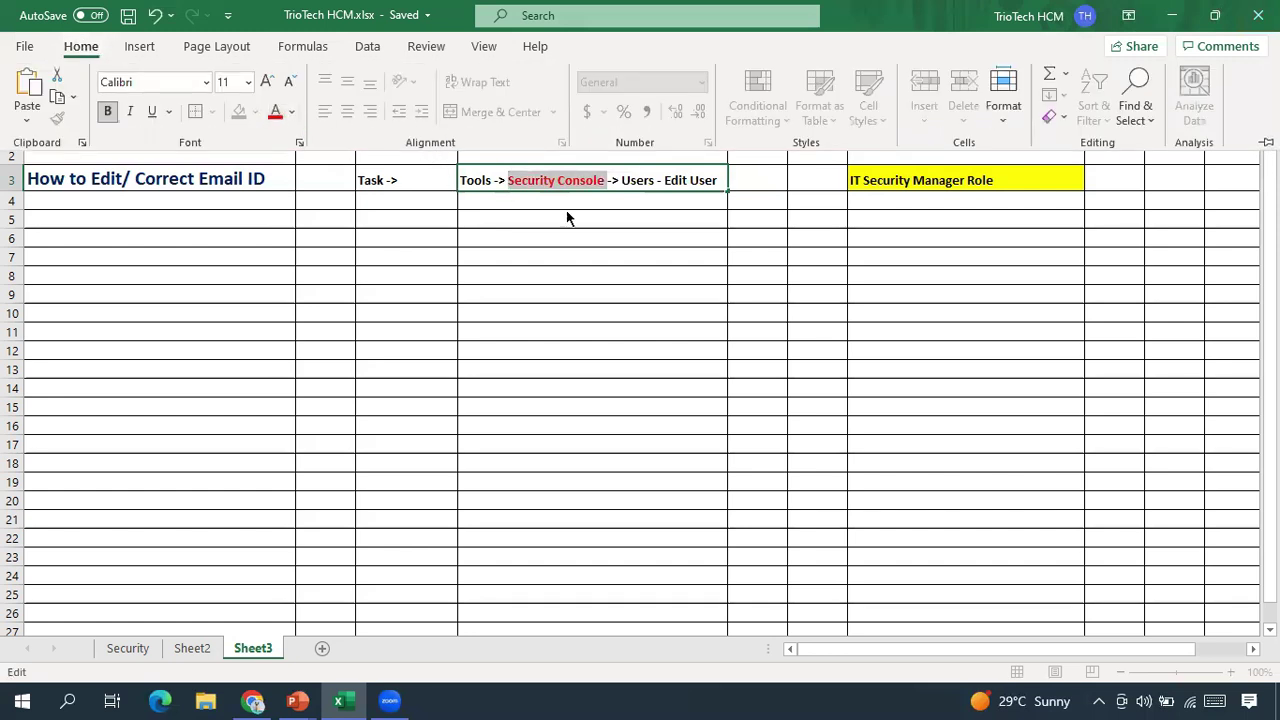
left_click(569, 214)
key("Return")
left_click(518, 237)
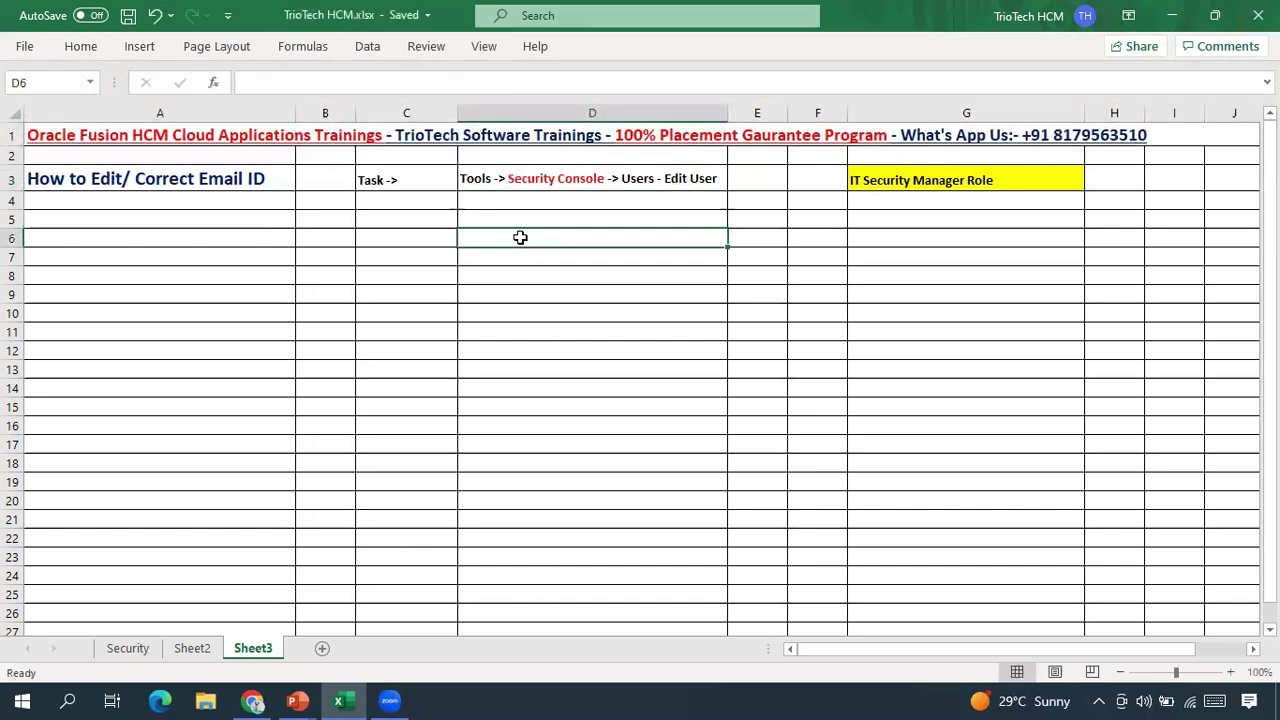
Step: Review the task row cells A3 through D3, then switch to the Oracle Fusion browser
left_click_drag(403, 180, 560, 178)
left_click(182, 186)
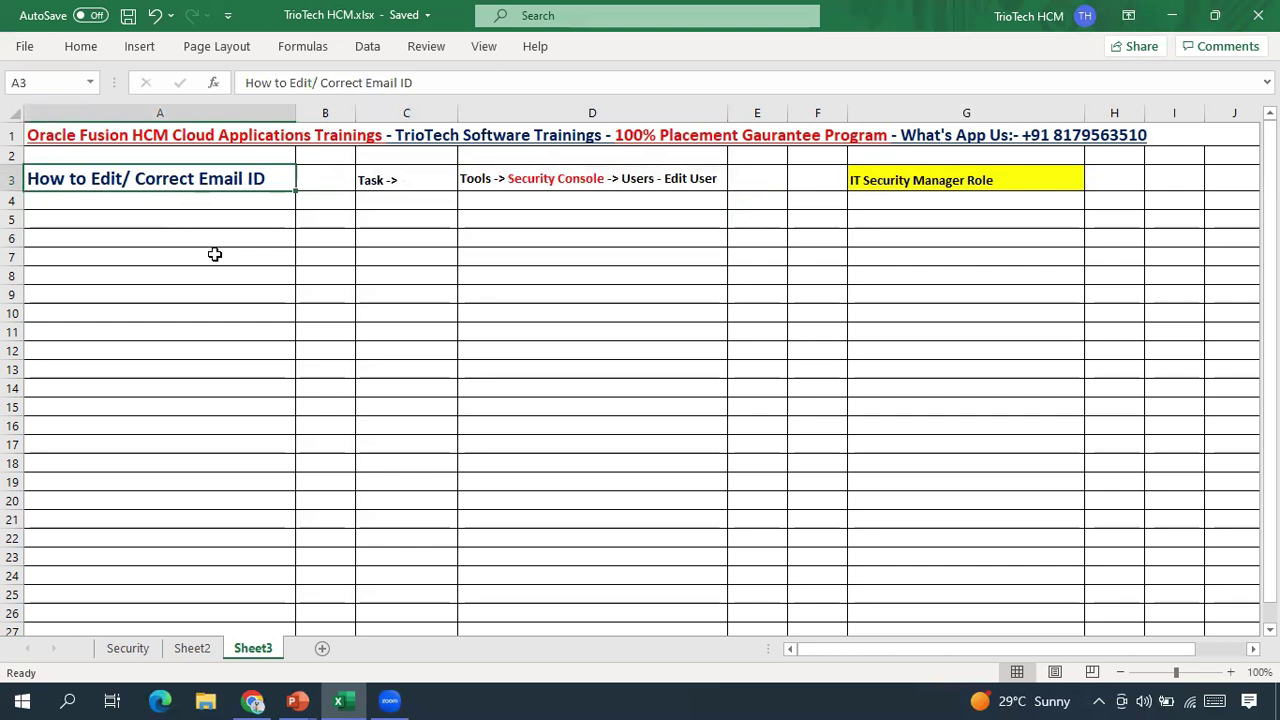
left_click(490, 183)
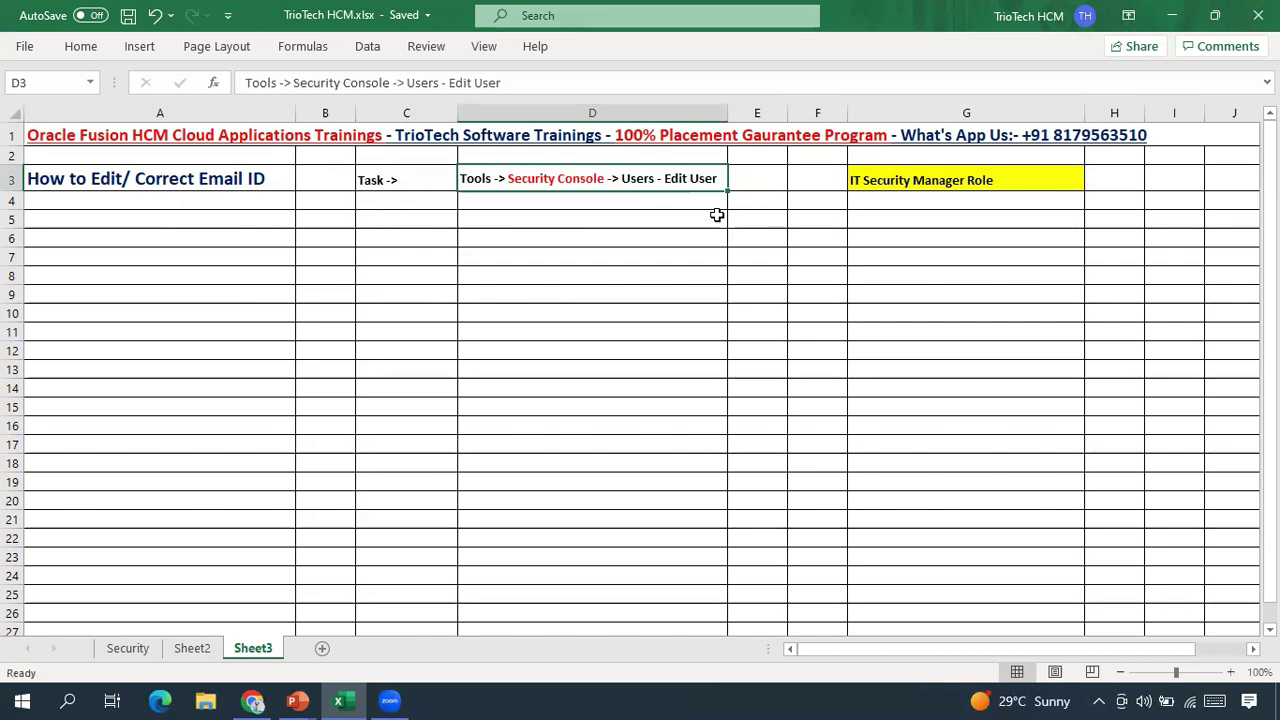
key("alt+Tab")
key("alt+Tab")
key("alt+Tab")
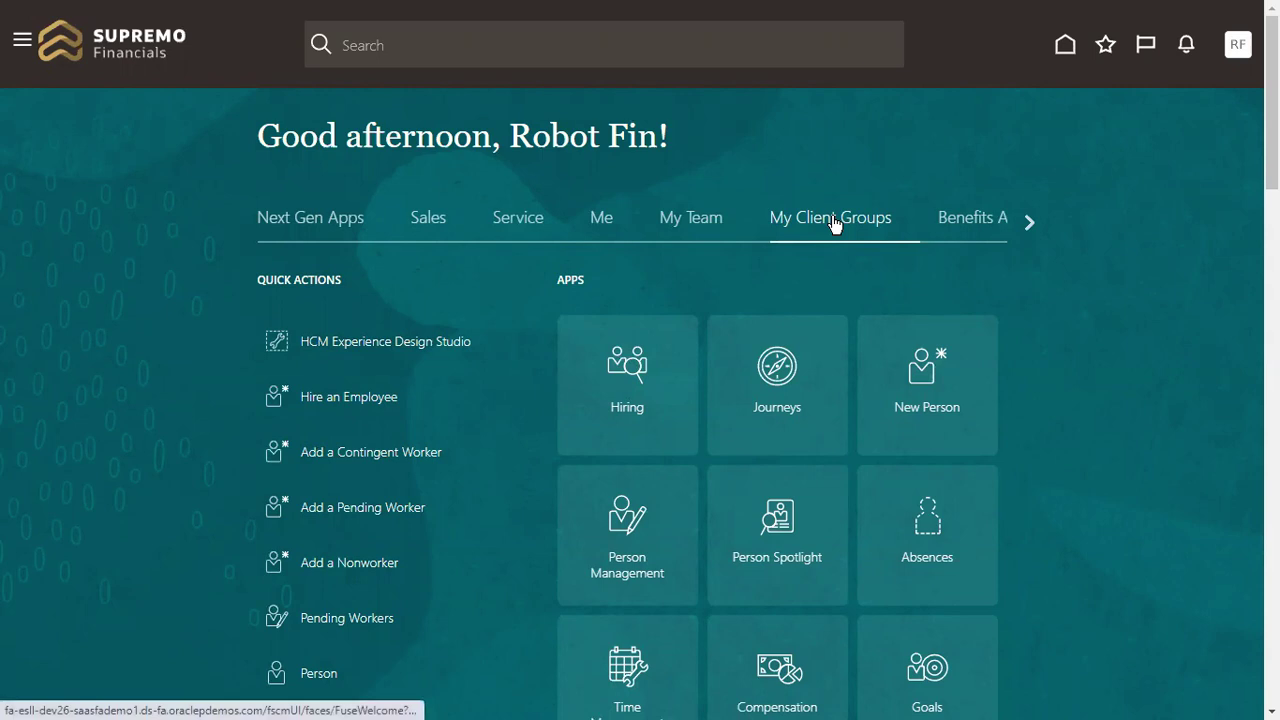
Step: Search Person Management by the worker's first name and open the first matching employee
left_click(620, 522)
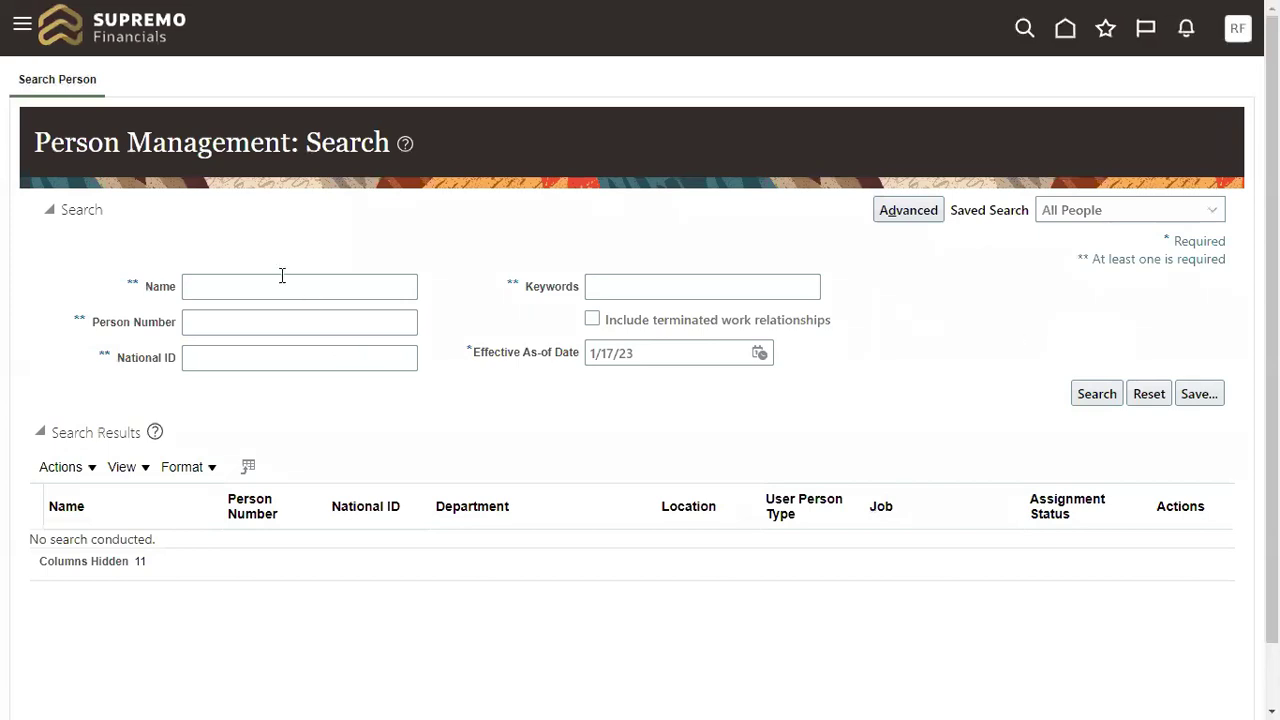
left_click(280, 294)
type("J")
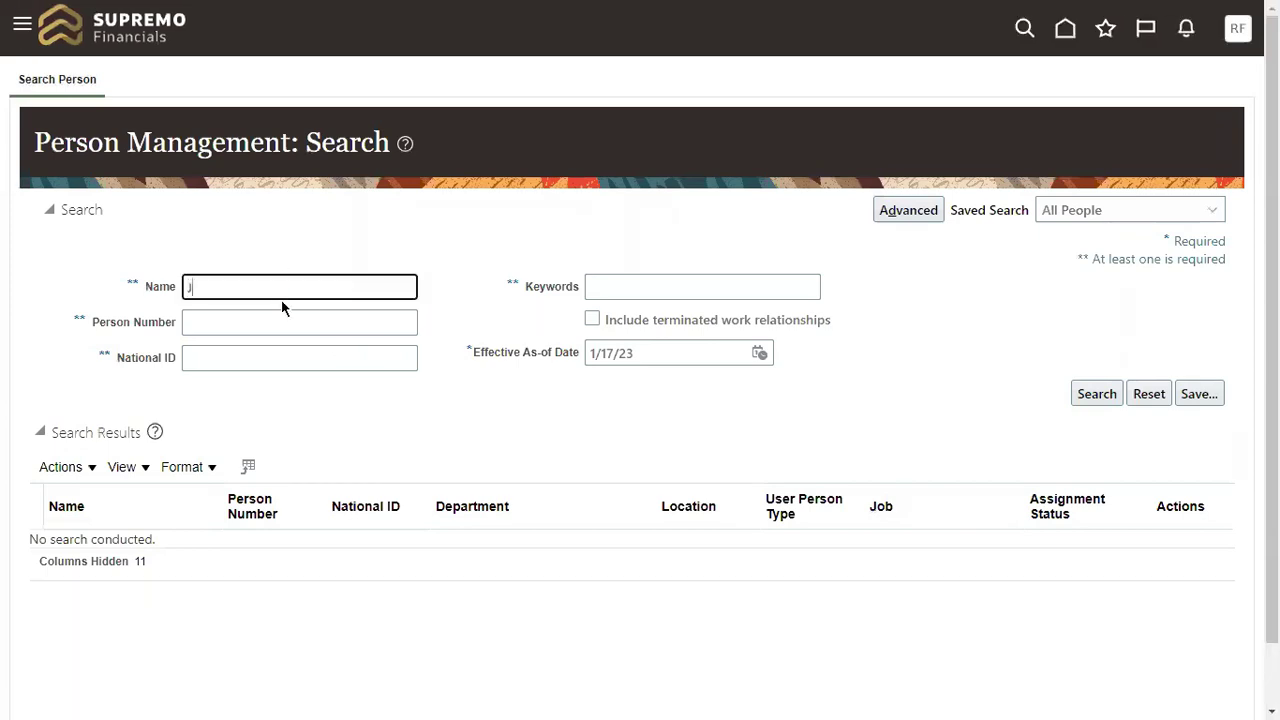
type("ohn")
key("Return")
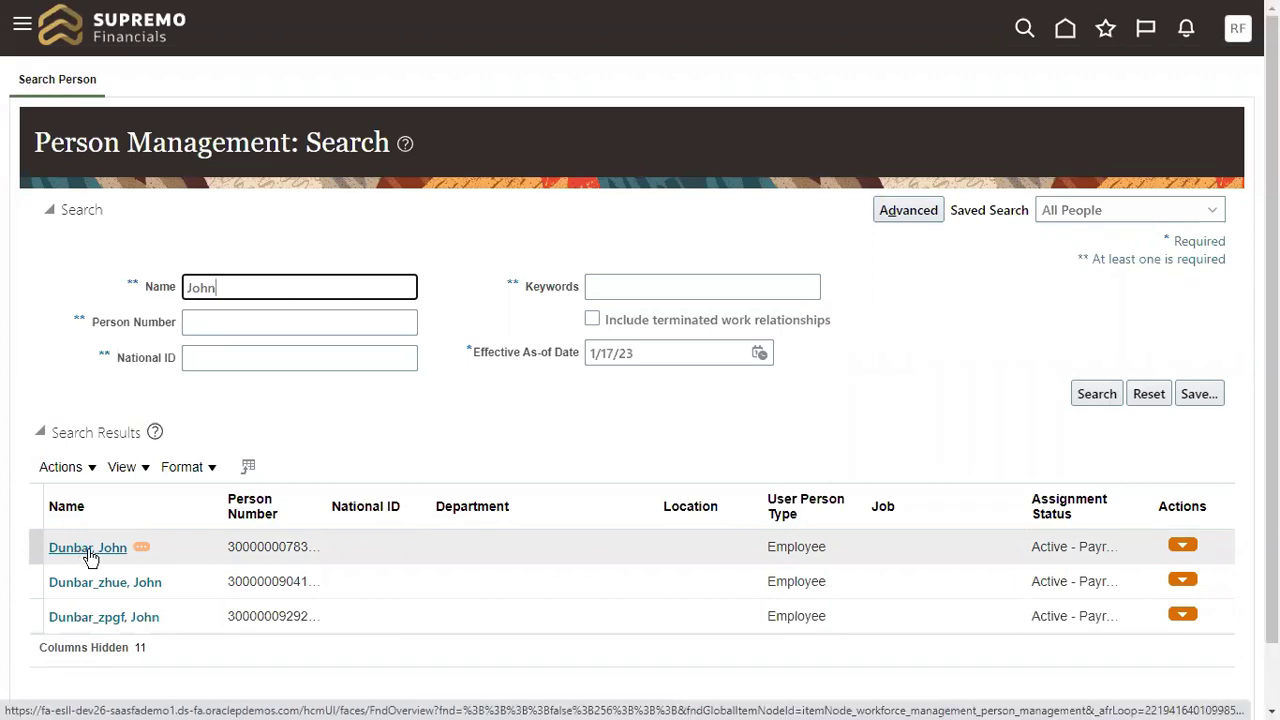
left_click(88, 550)
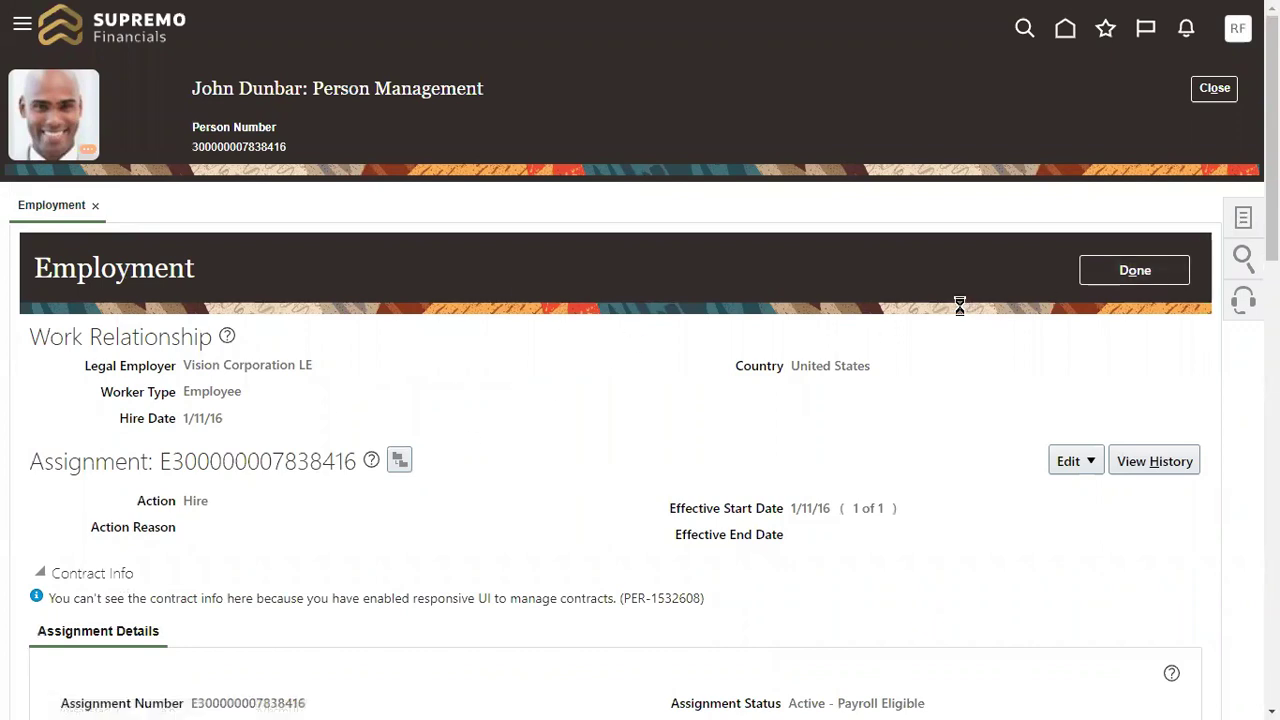
Step: Open the employee's Person page from the Personal and Employment tasks
scroll(1090, 379, "down", 1)
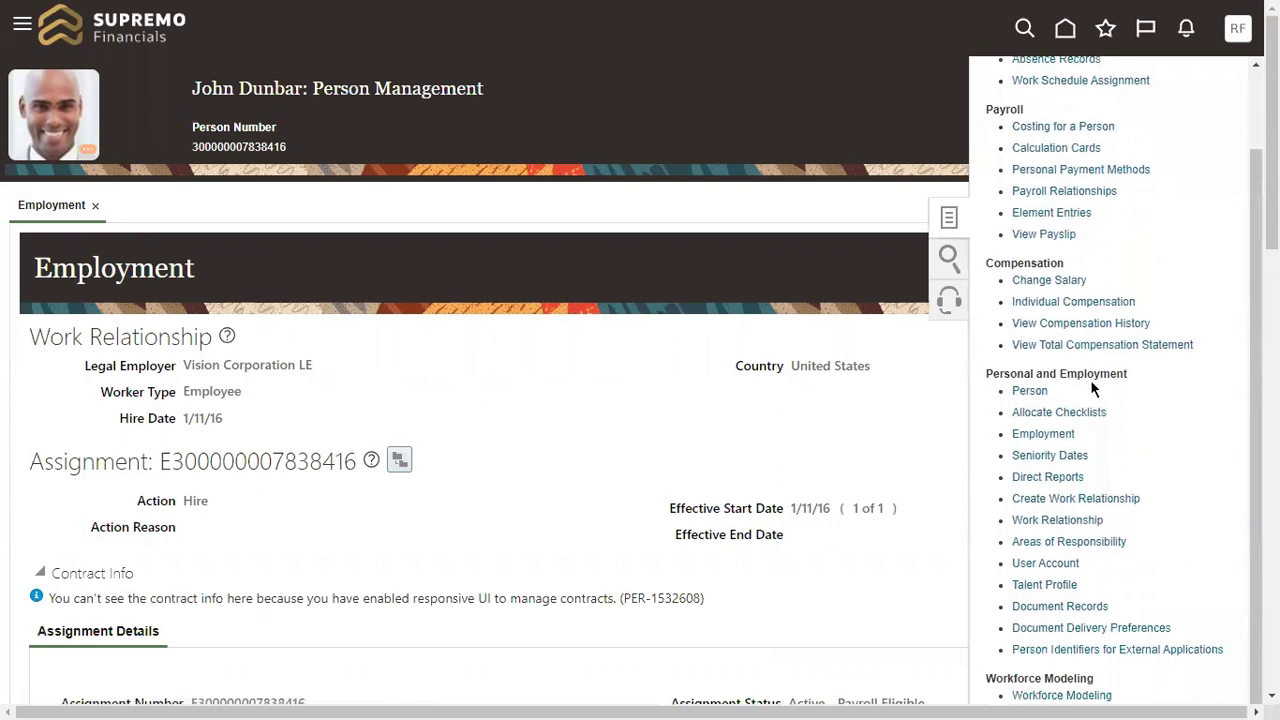
left_click_drag(988, 374, 1130, 374)
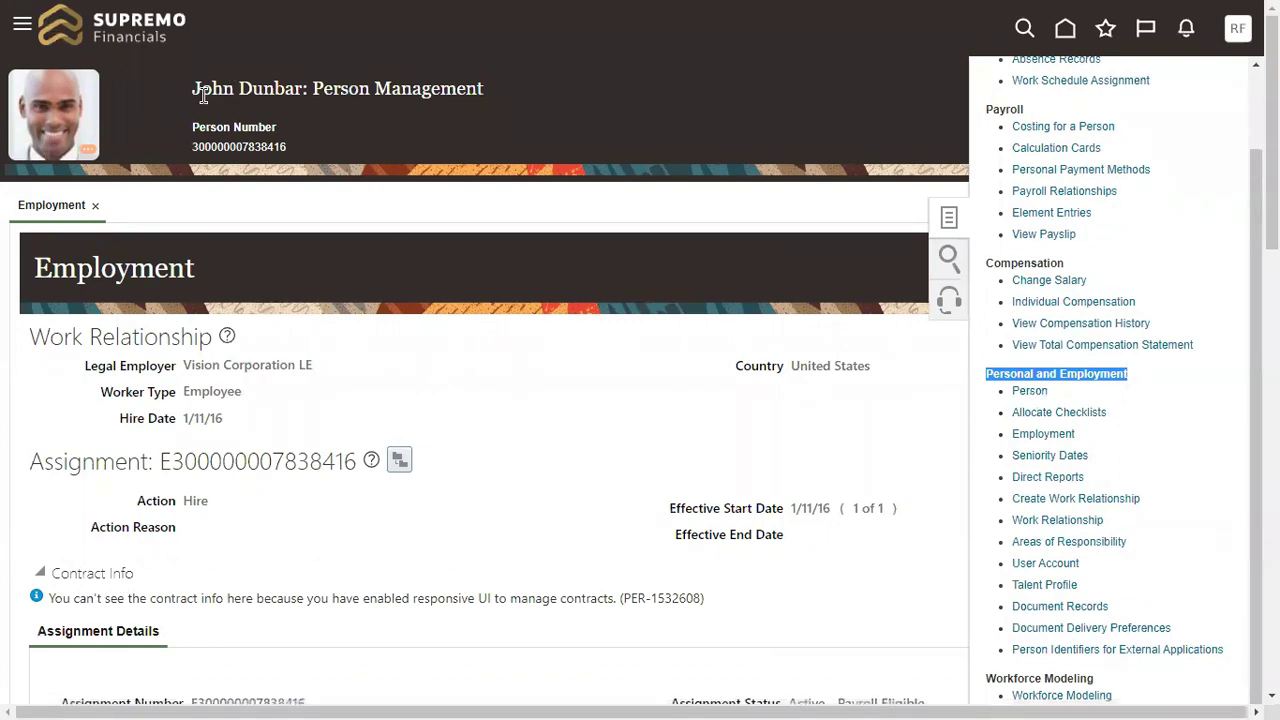
left_click(1027, 390)
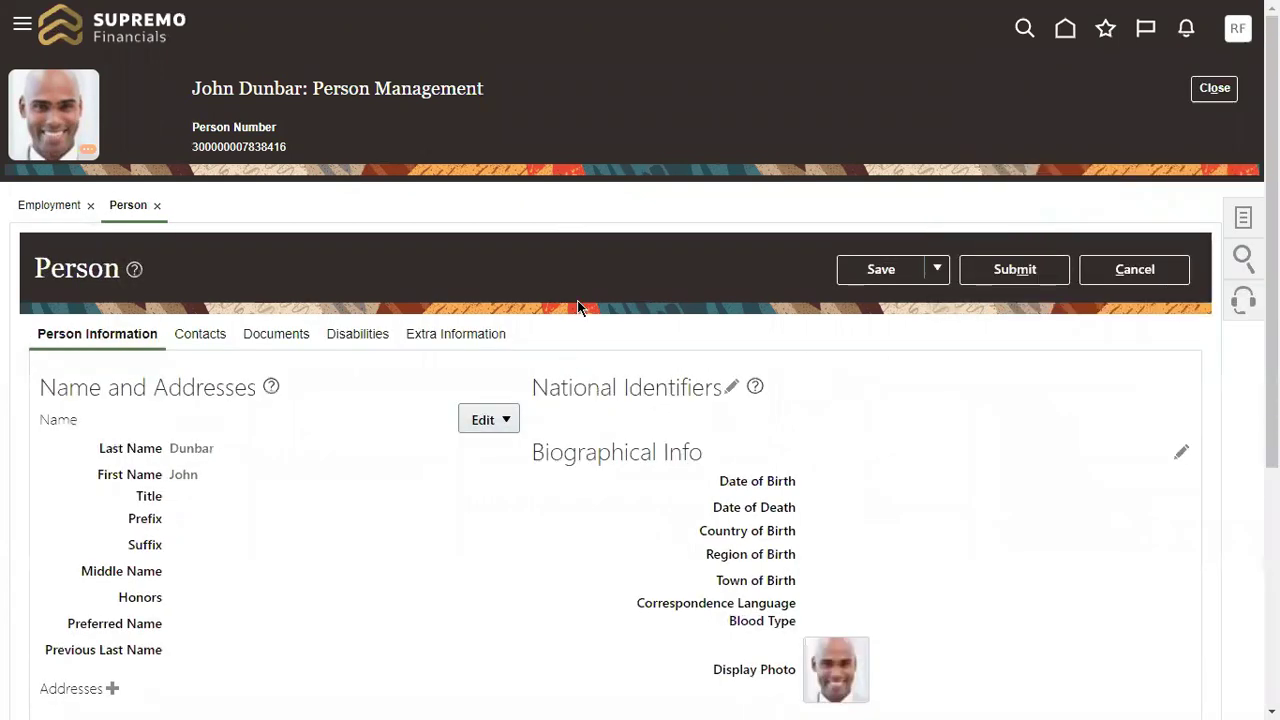
scroll(577, 305, "down", 5)
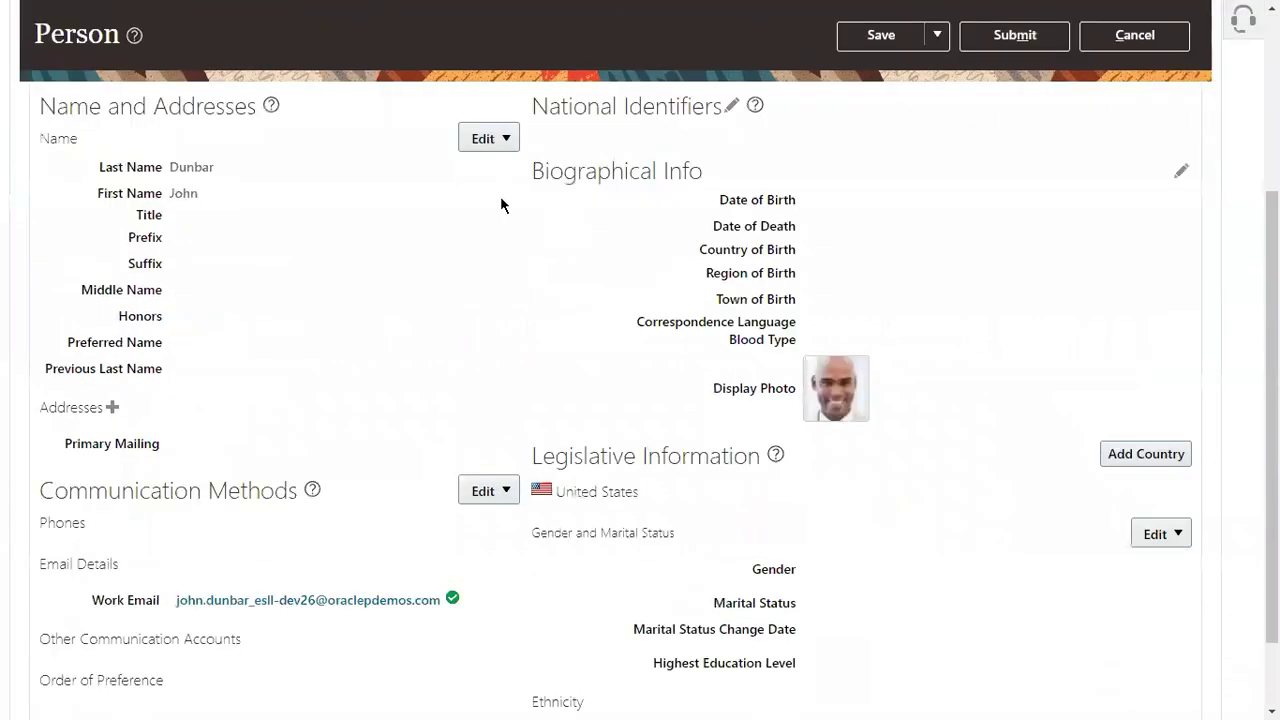
scroll(593, 210, "down", 1)
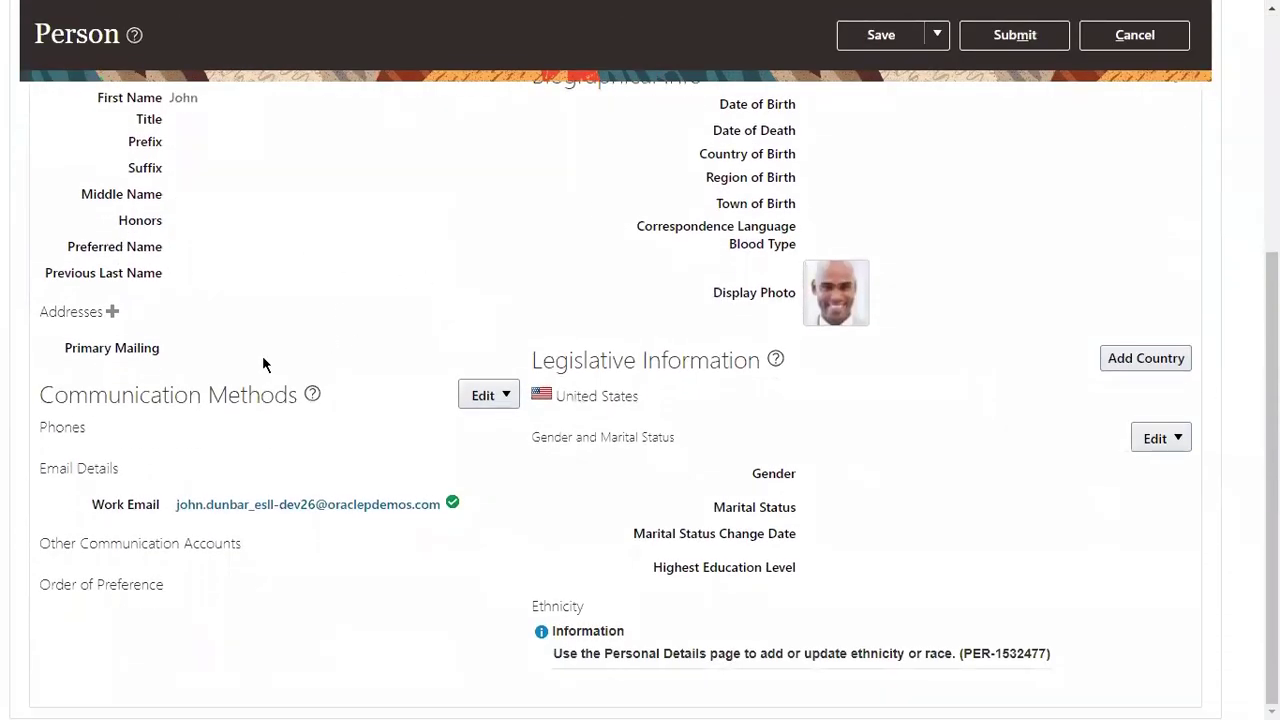
scroll(367, 262, "up", 4)
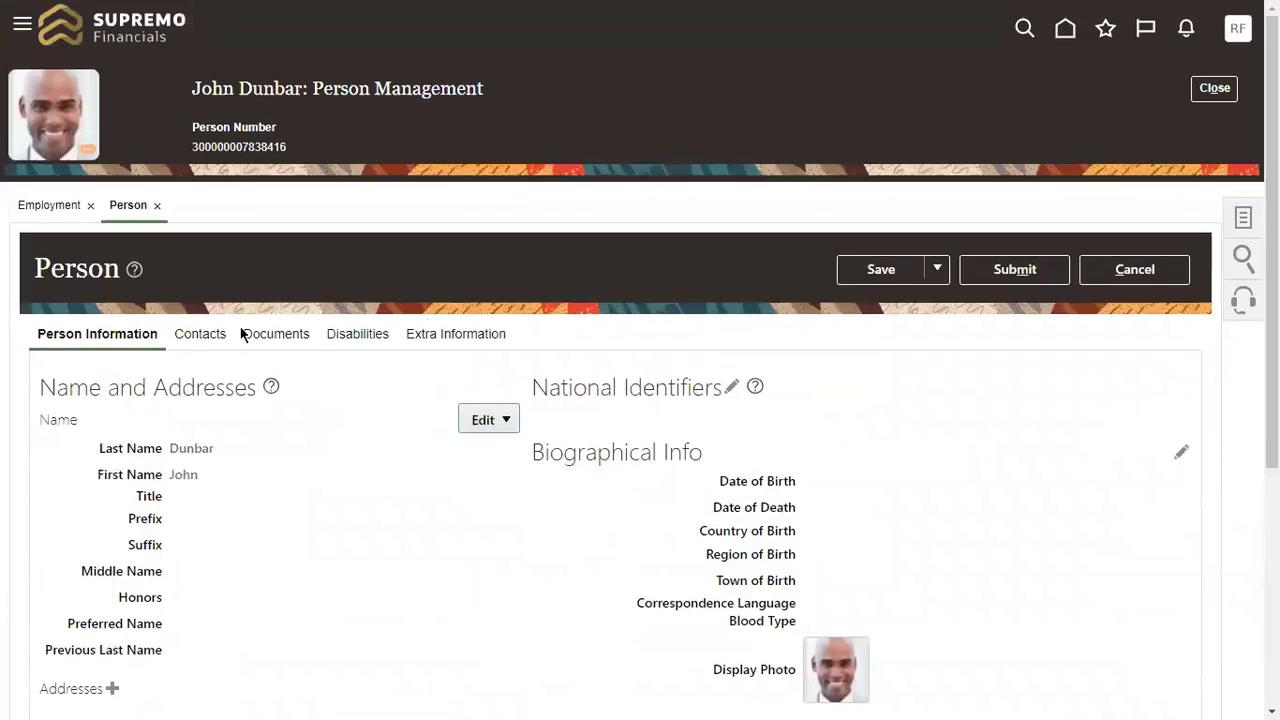
left_click_drag(30, 268, 208, 289)
scroll(208, 289, "down", 2)
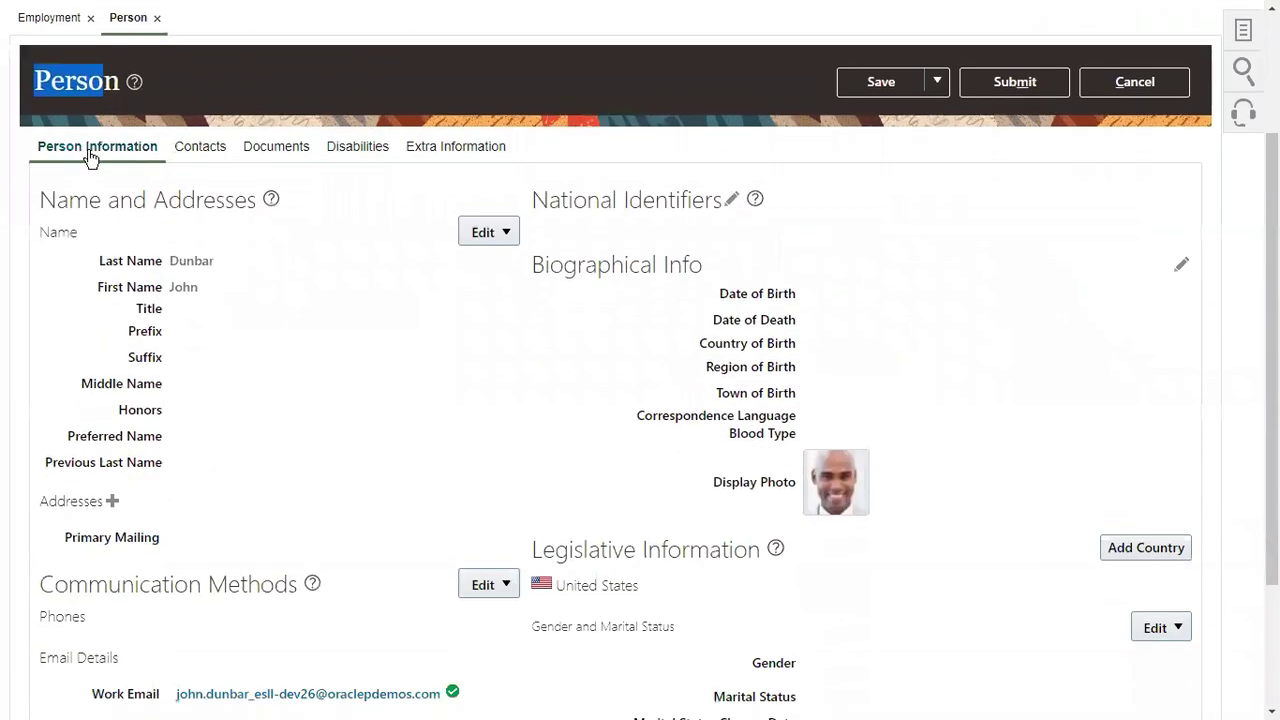
scroll(281, 248, "down", 2)
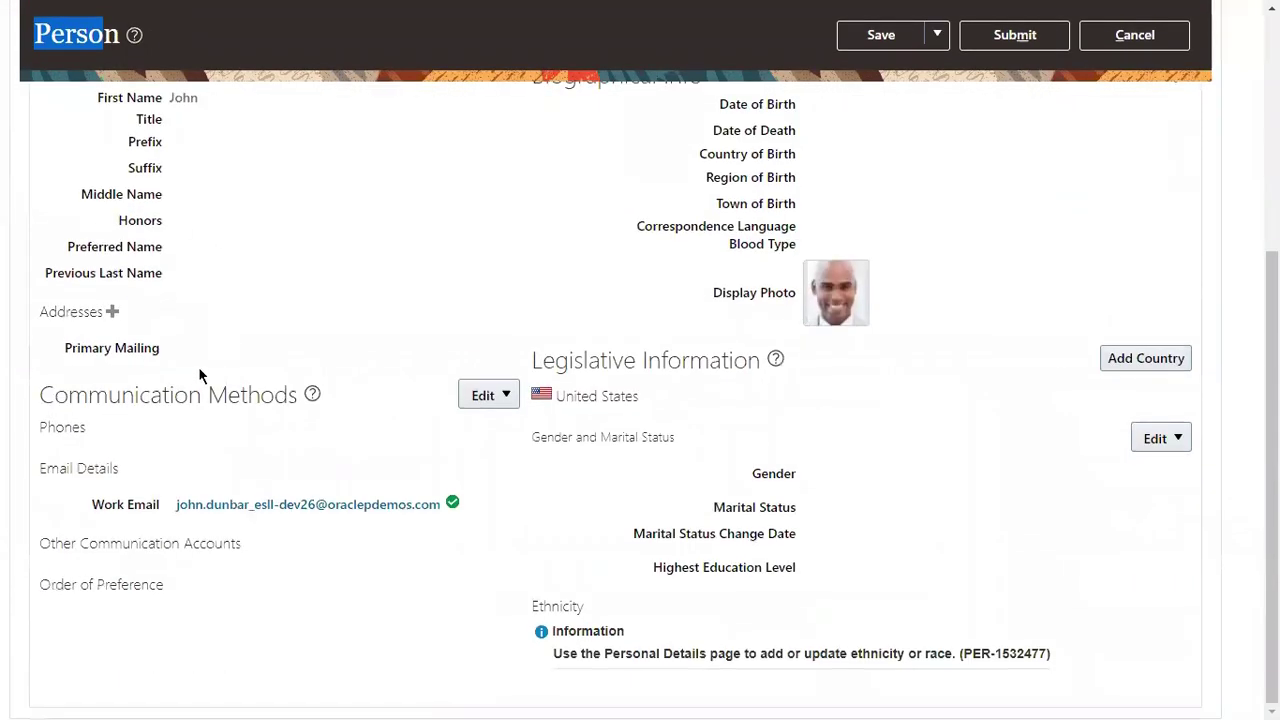
left_click_drag(40, 395, 288, 395)
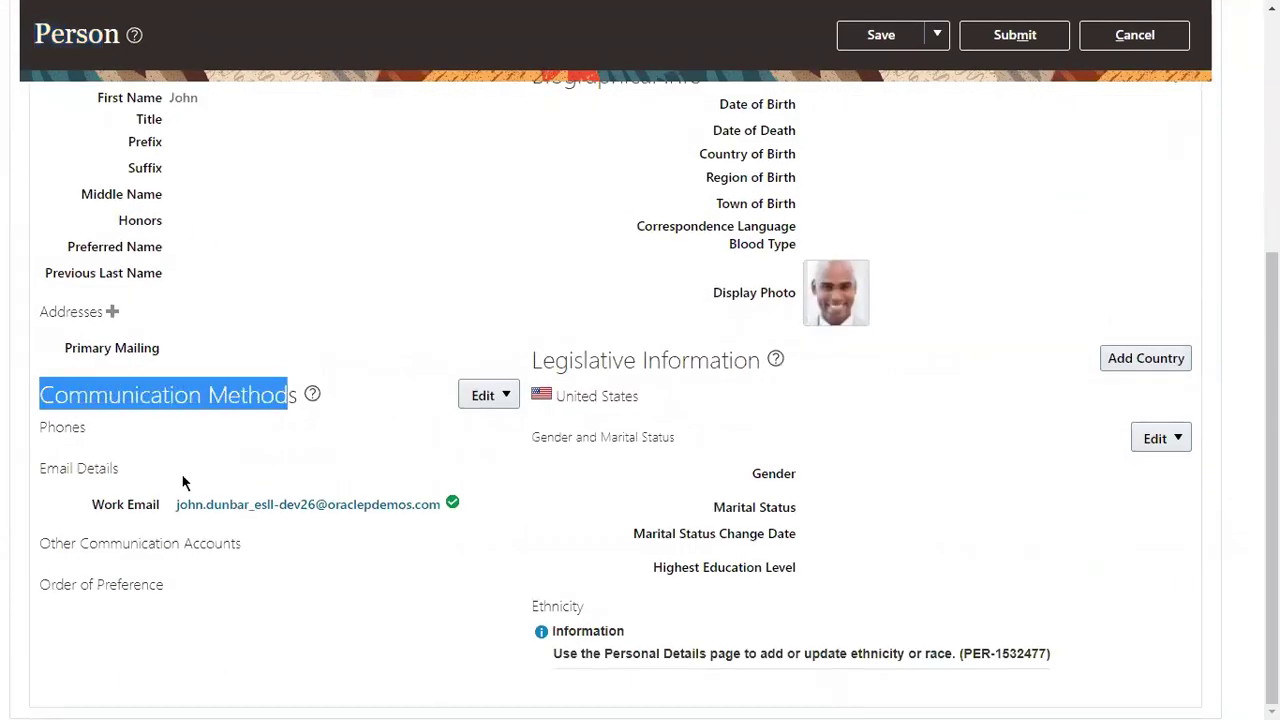
left_click(48, 466)
left_click_drag(50, 466, 142, 512)
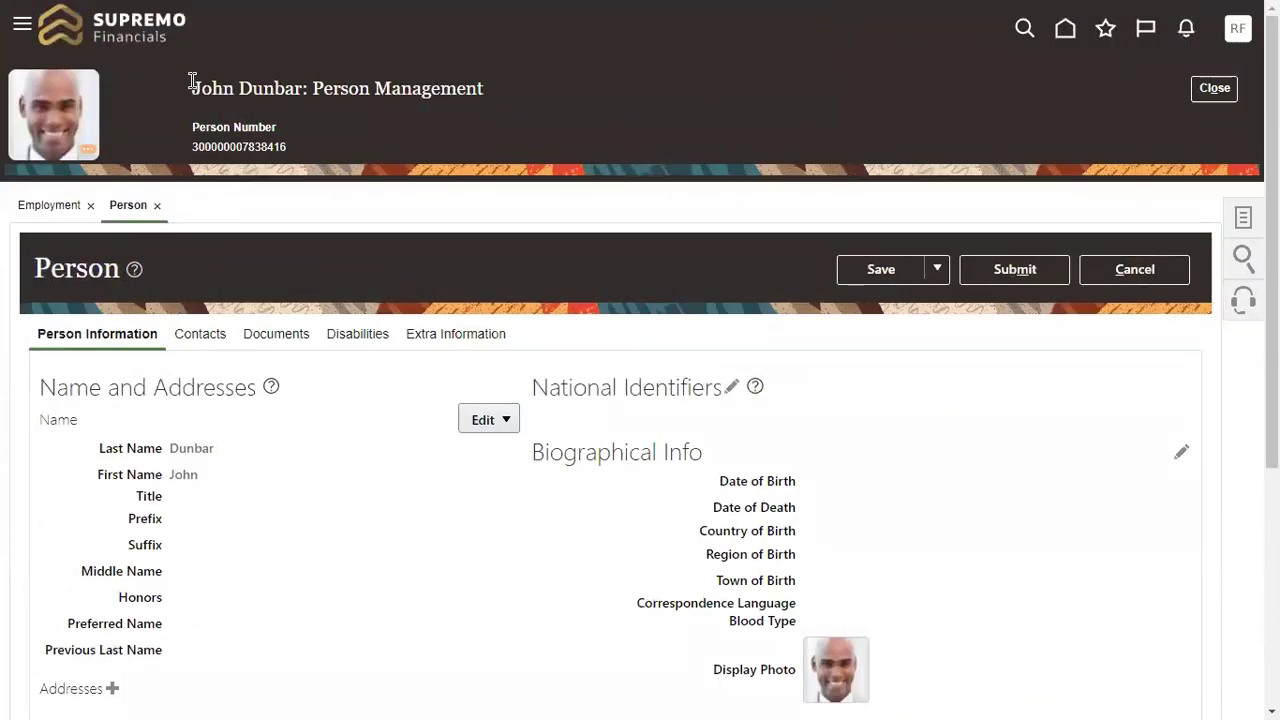
left_click_drag(193, 82, 306, 88)
scroll(305, 486, "down", 4)
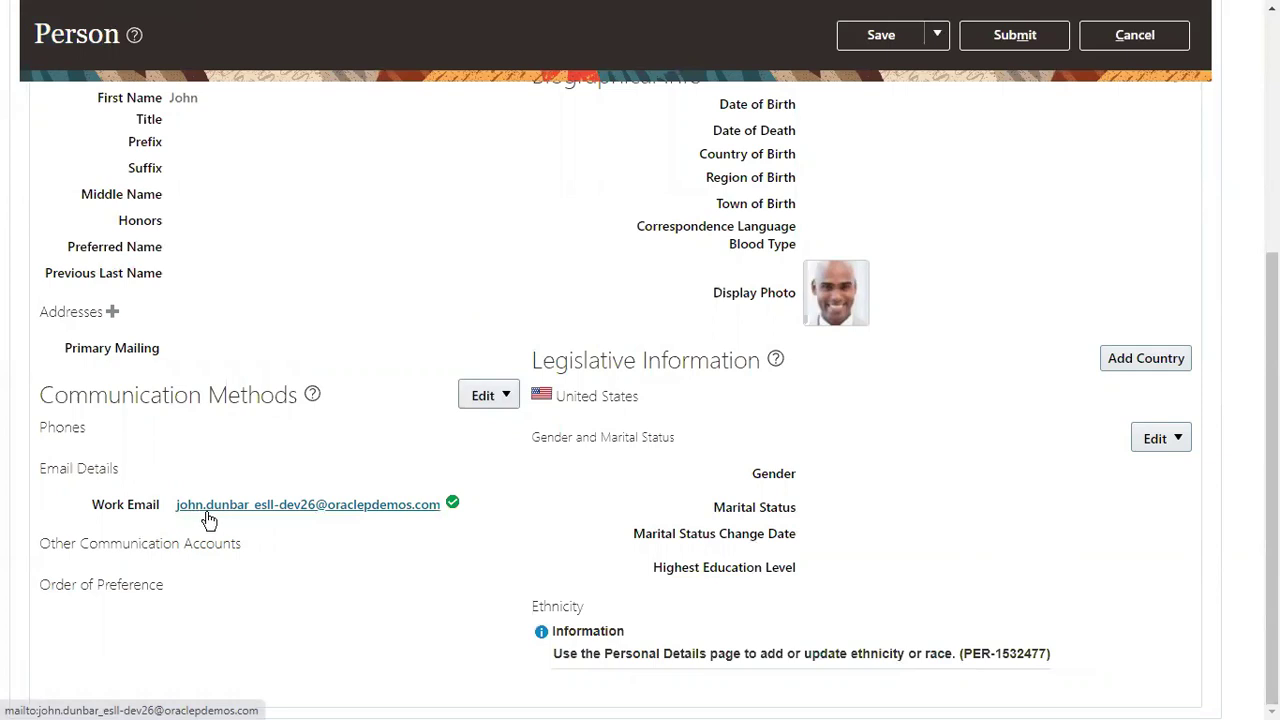
scroll(301, 493, "up", 1)
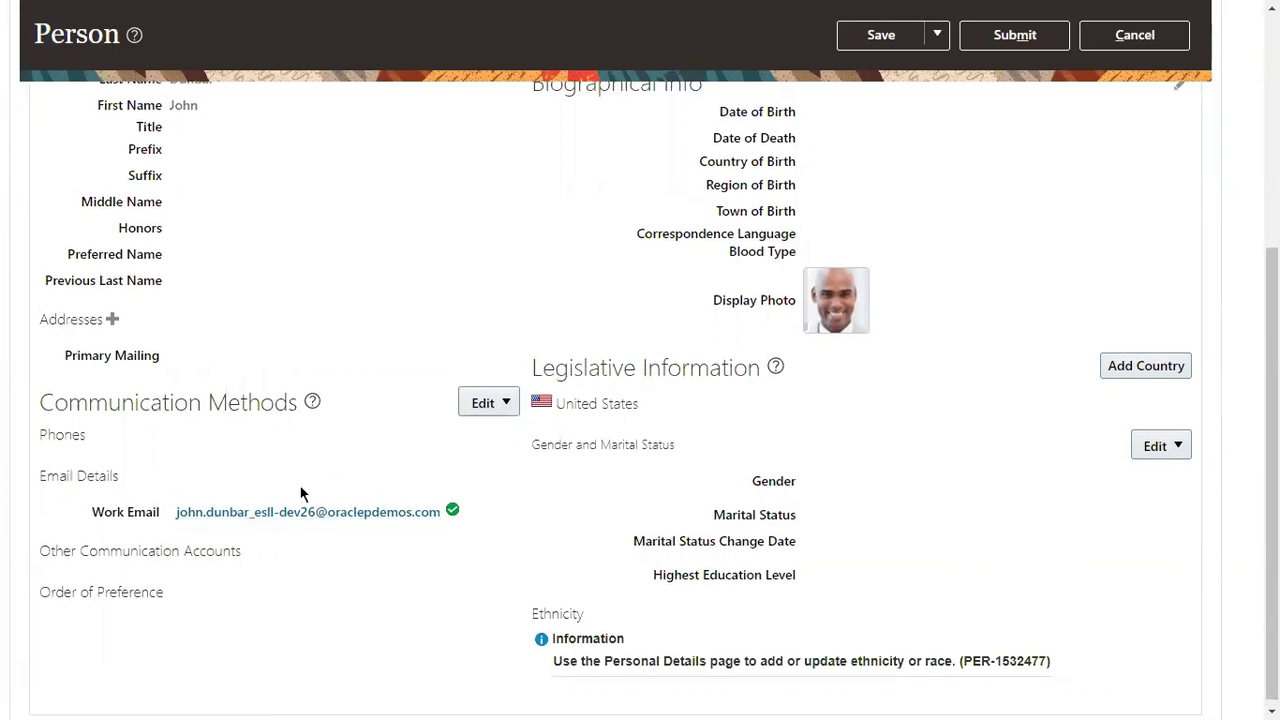
scroll(301, 493, "up", 5)
scroll(417, 257, "down", 5)
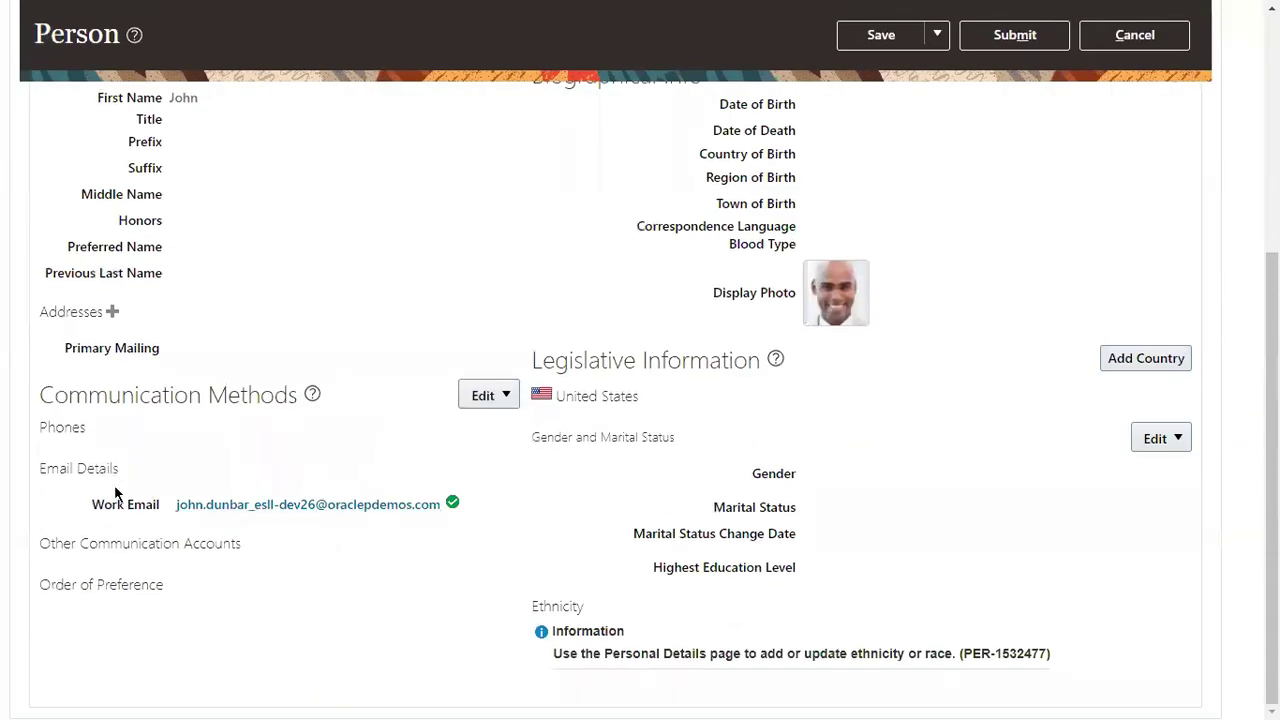
left_click_drag(90, 510, 158, 503)
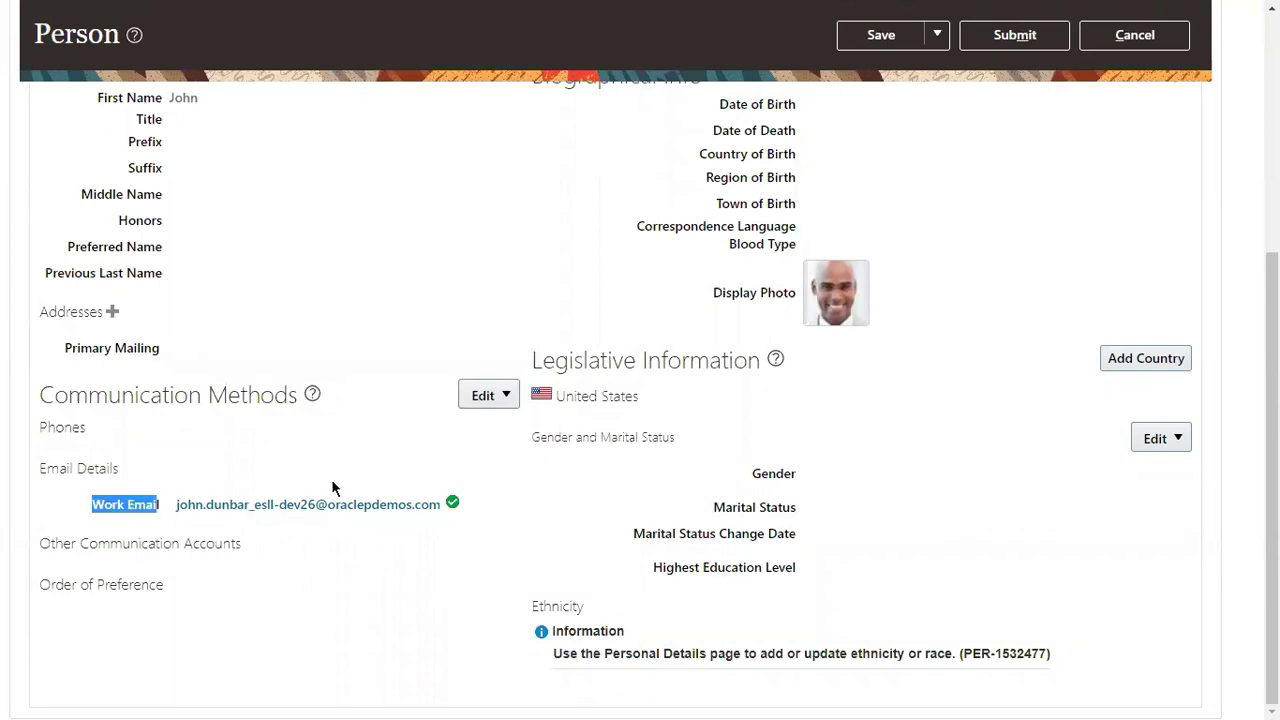
scroll(473, 425, "up", 5)
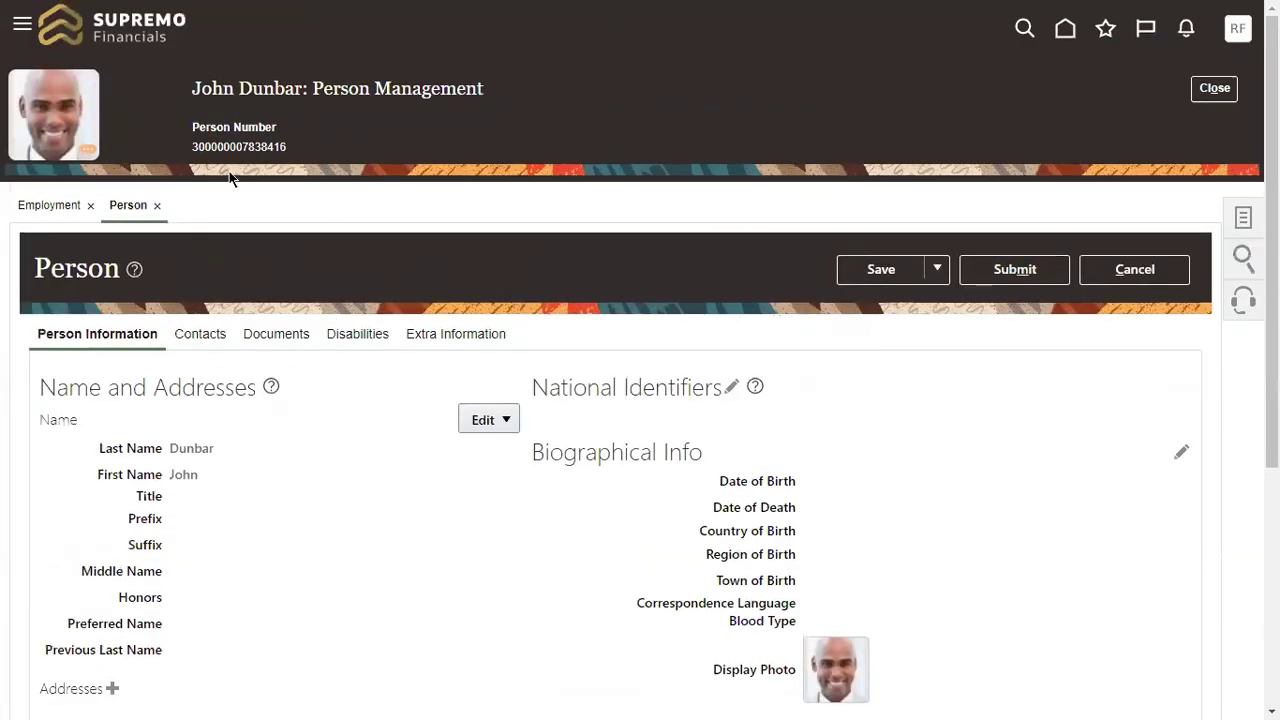
left_click_drag(201, 88, 284, 88)
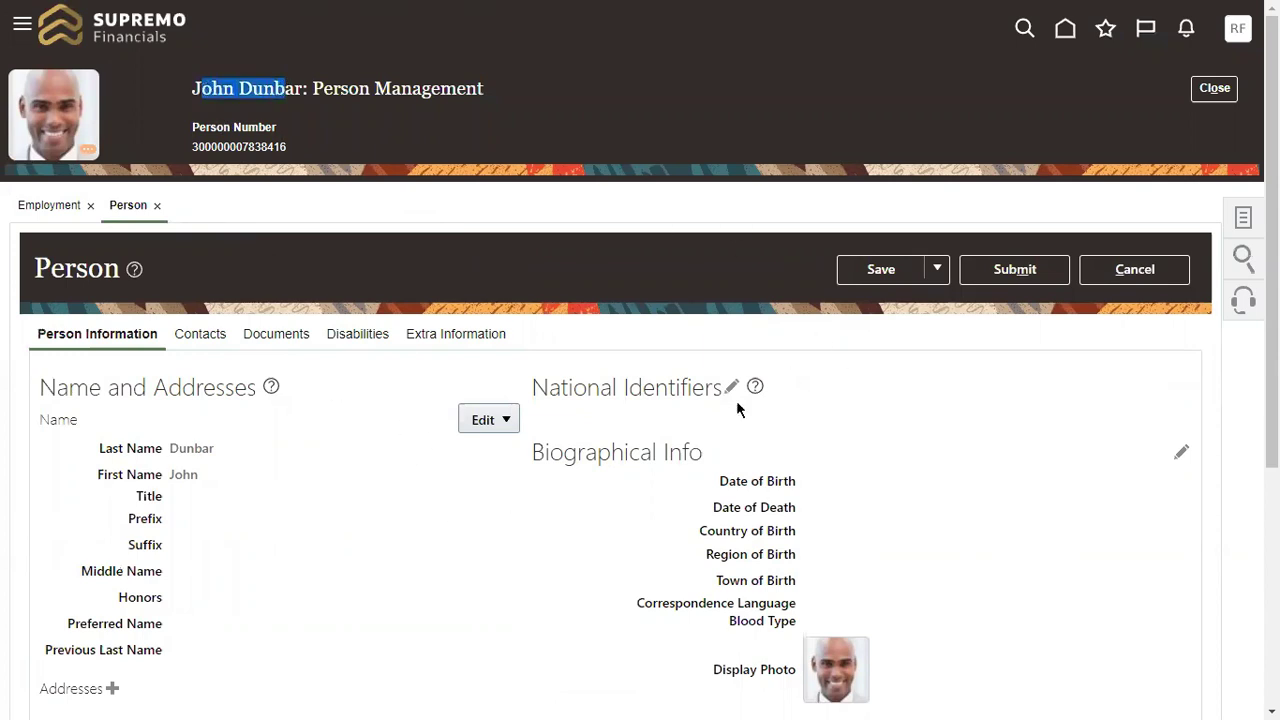
scroll(616, 338, "down", 4)
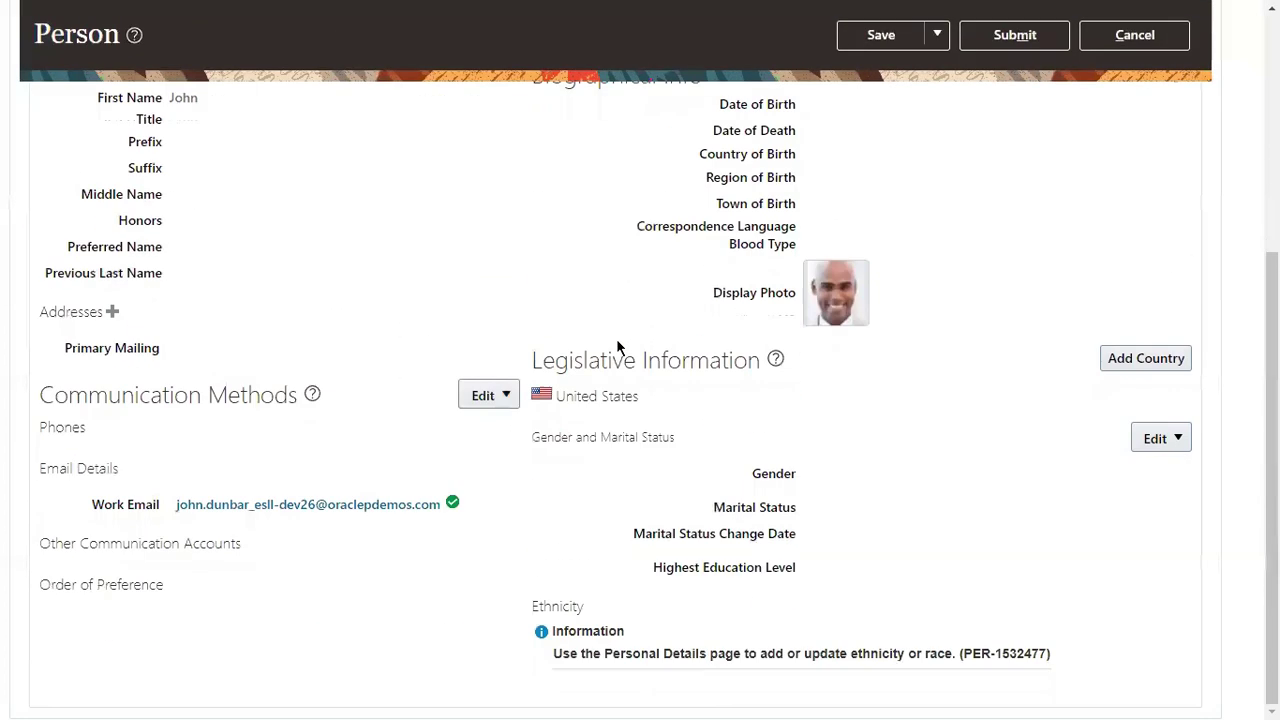
Step: Open Email Details for editing under Communication Methods
left_click(507, 397)
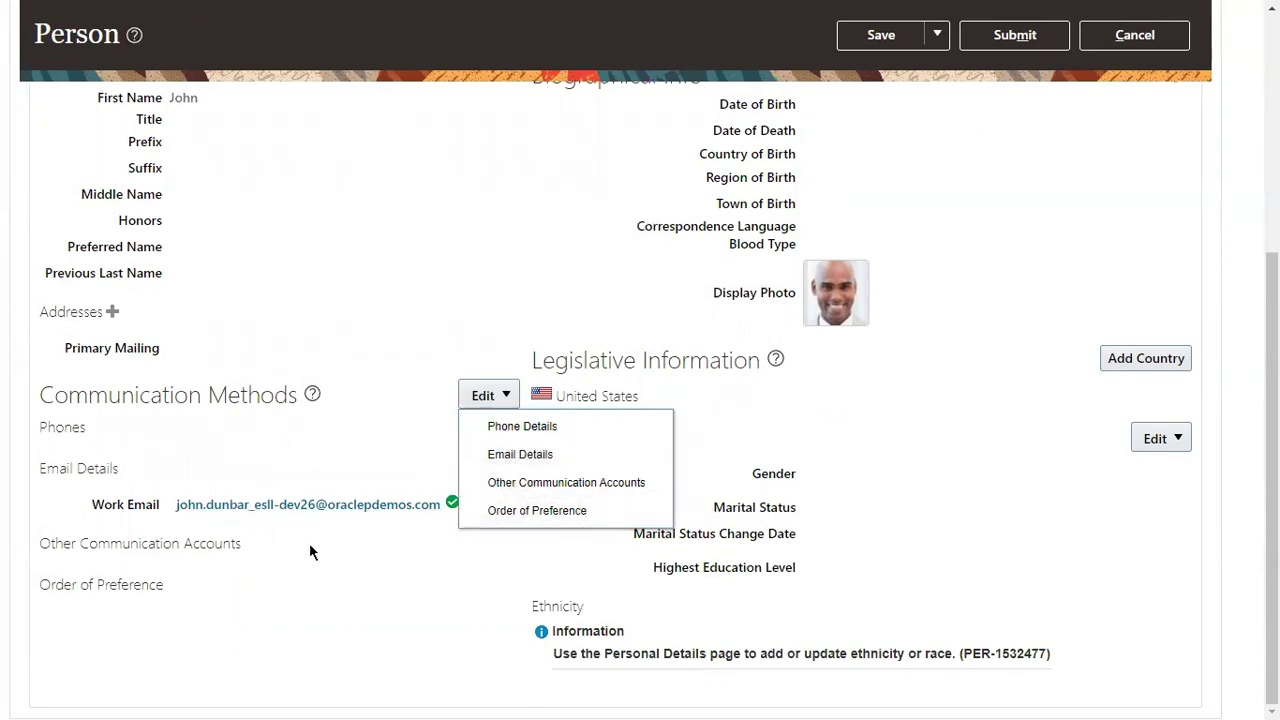
left_click_drag(91, 505, 168, 505)
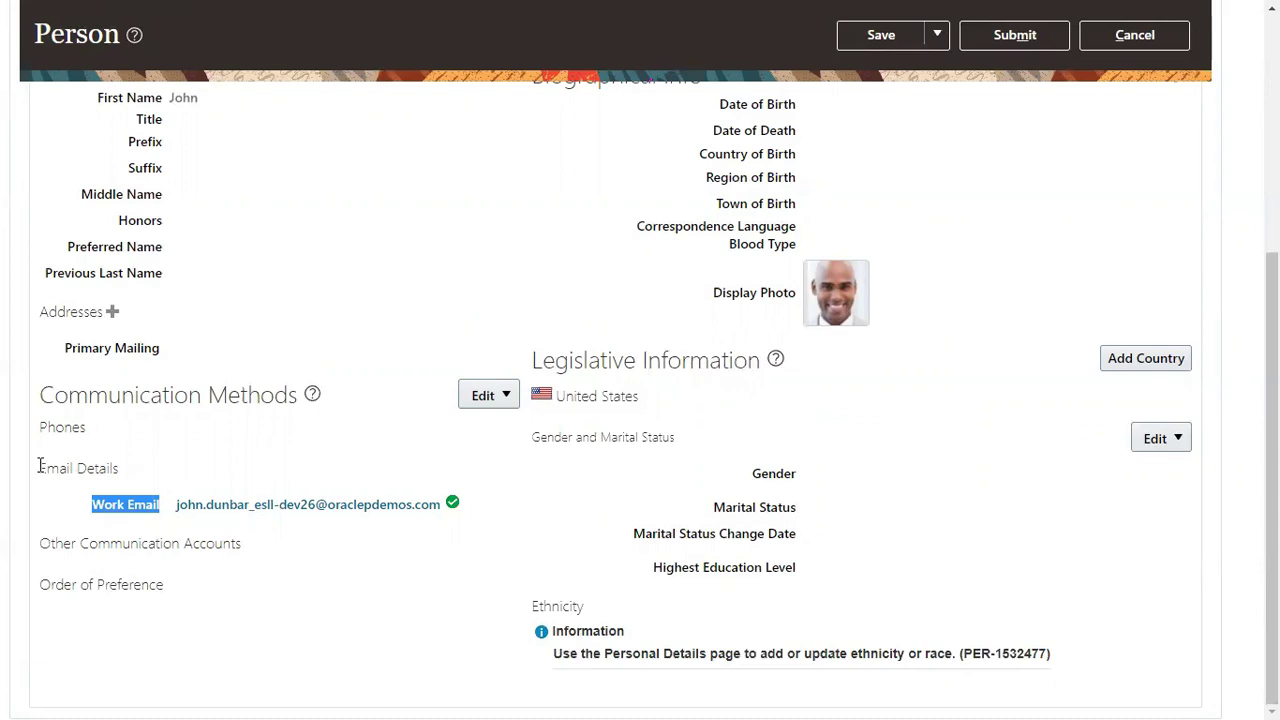
left_click_drag(39, 468, 119, 468)
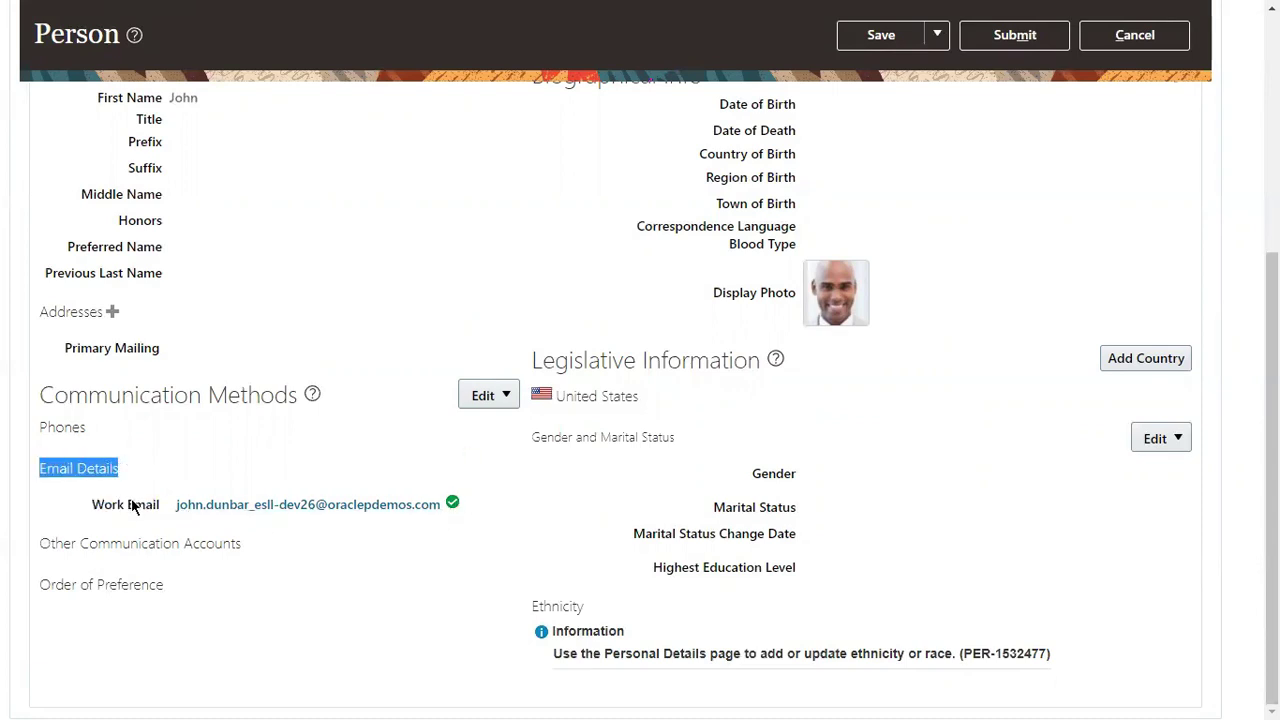
left_click(507, 395)
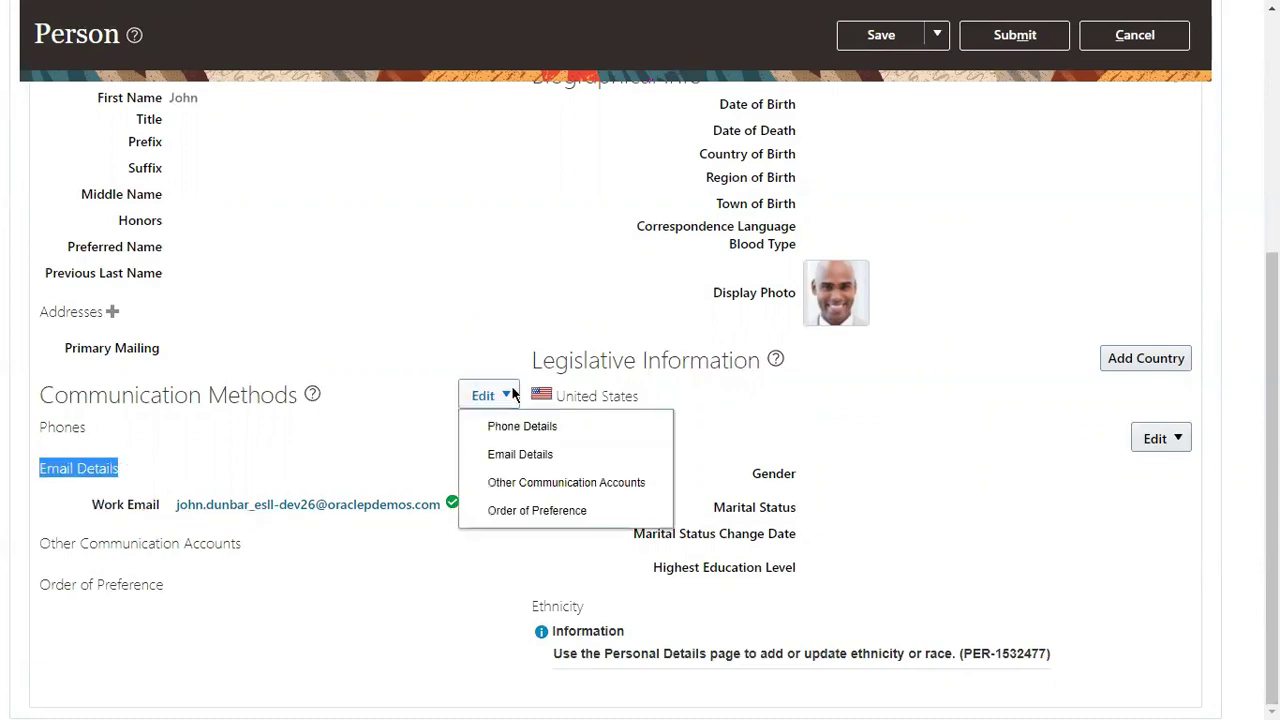
left_click(502, 455)
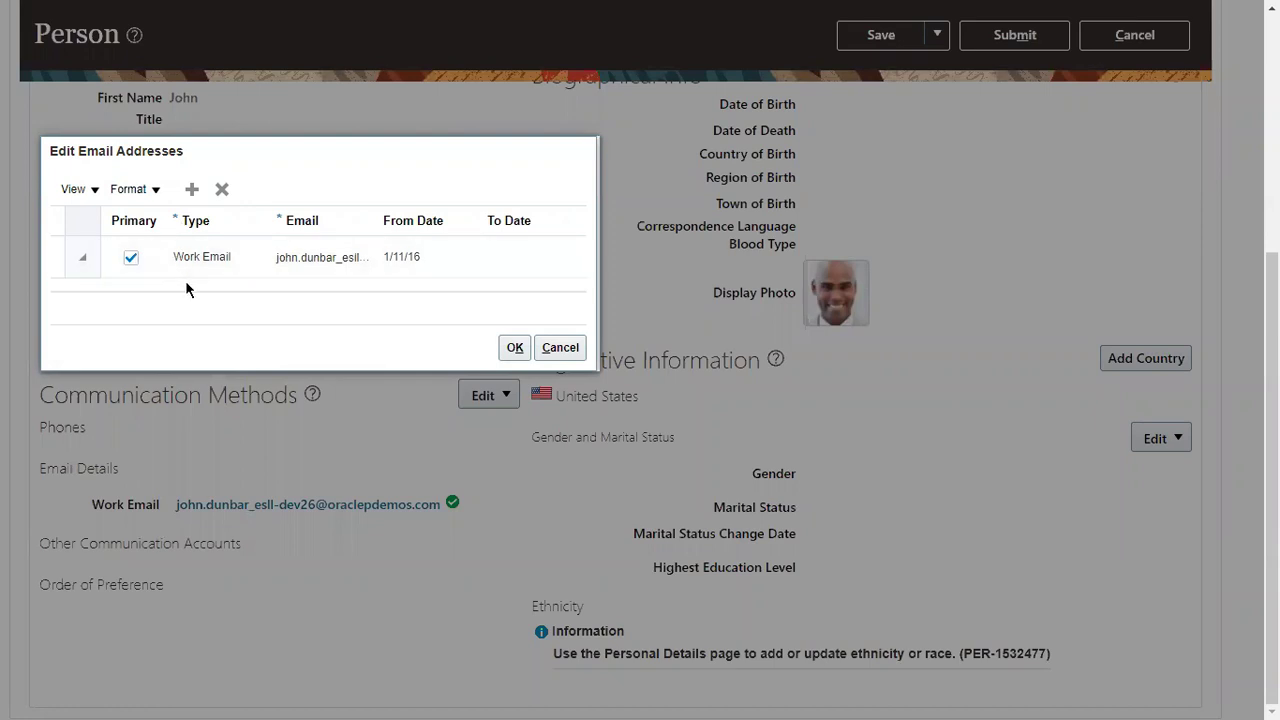
Step: Try deleting the Work Email row, dismiss the cannot-delete error, and add a new row
left_click(223, 190)
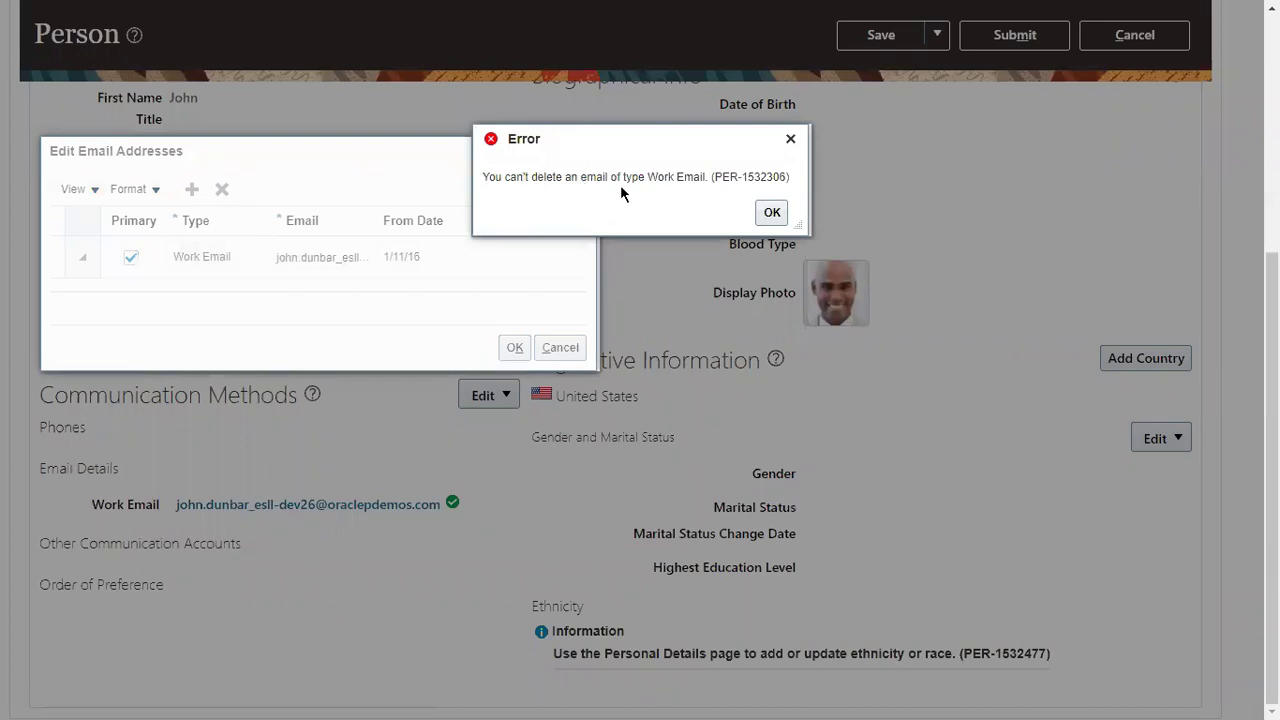
left_click(790, 139)
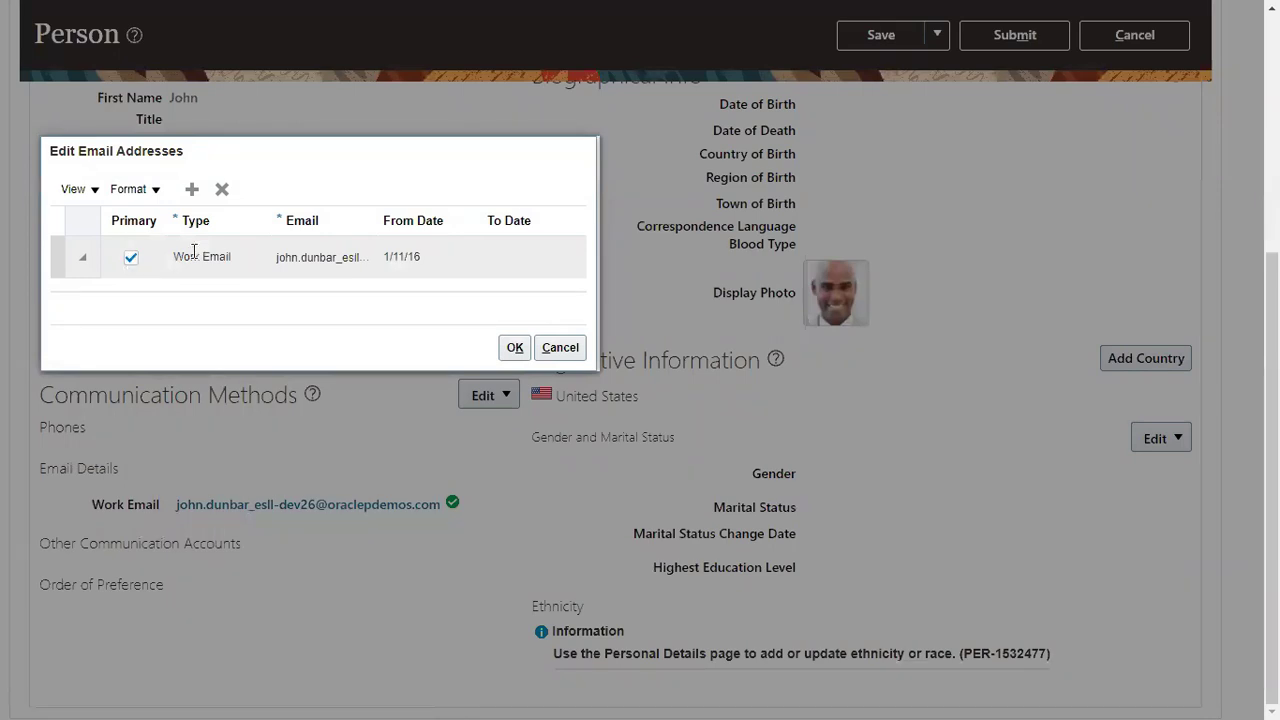
left_click_drag(190, 260, 226, 267)
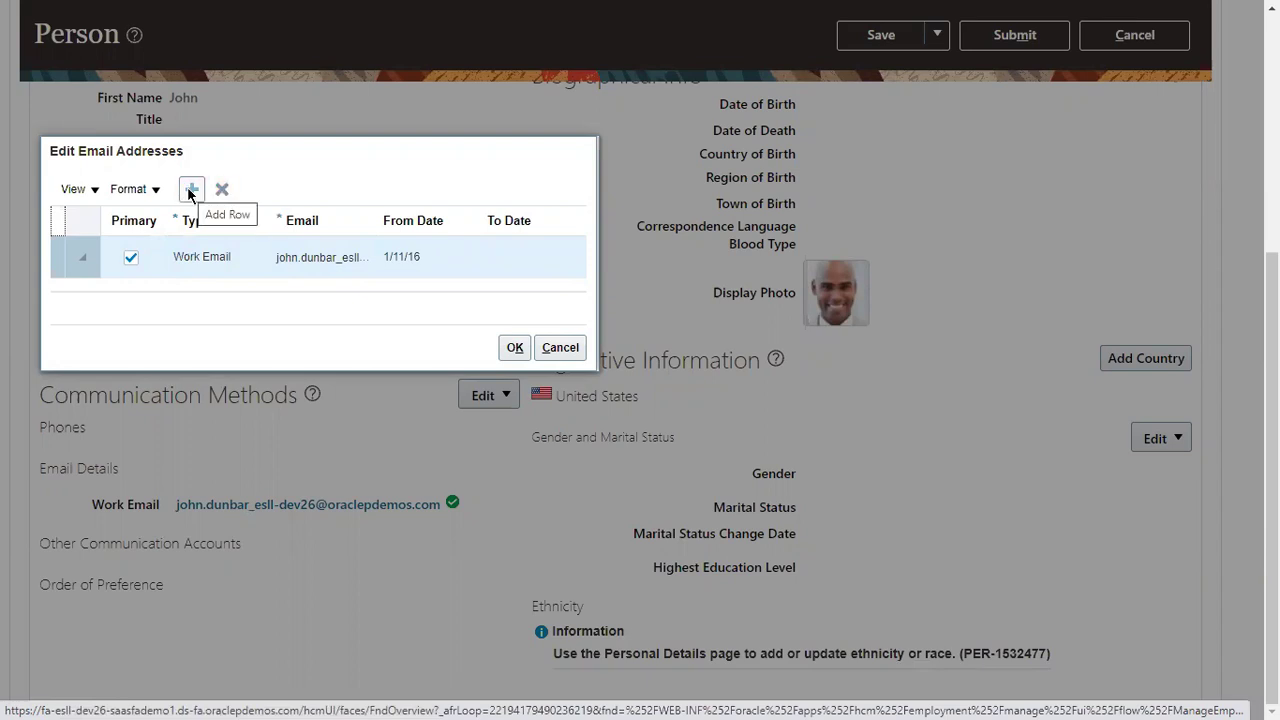
left_click(188, 193)
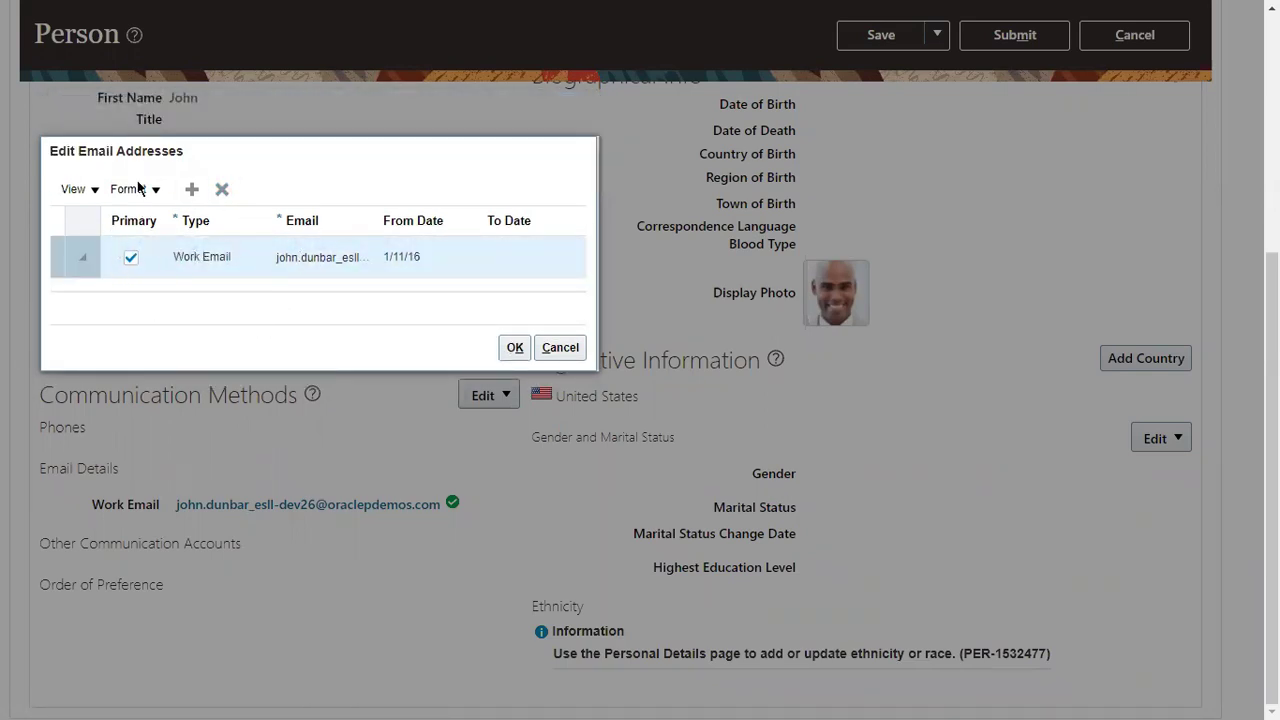
left_click(76, 189)
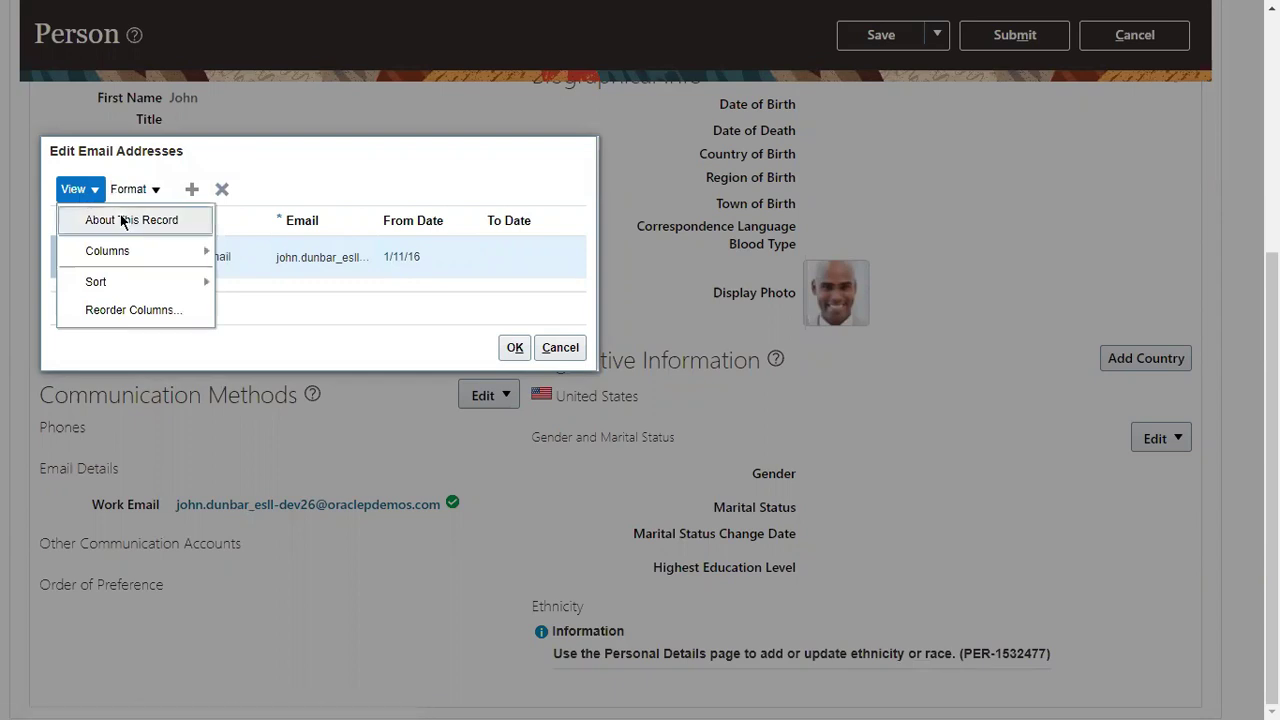
Step: Review the email record's creator, creation and last-update dates, then cancel the dialog unchanged
left_click(123, 220)
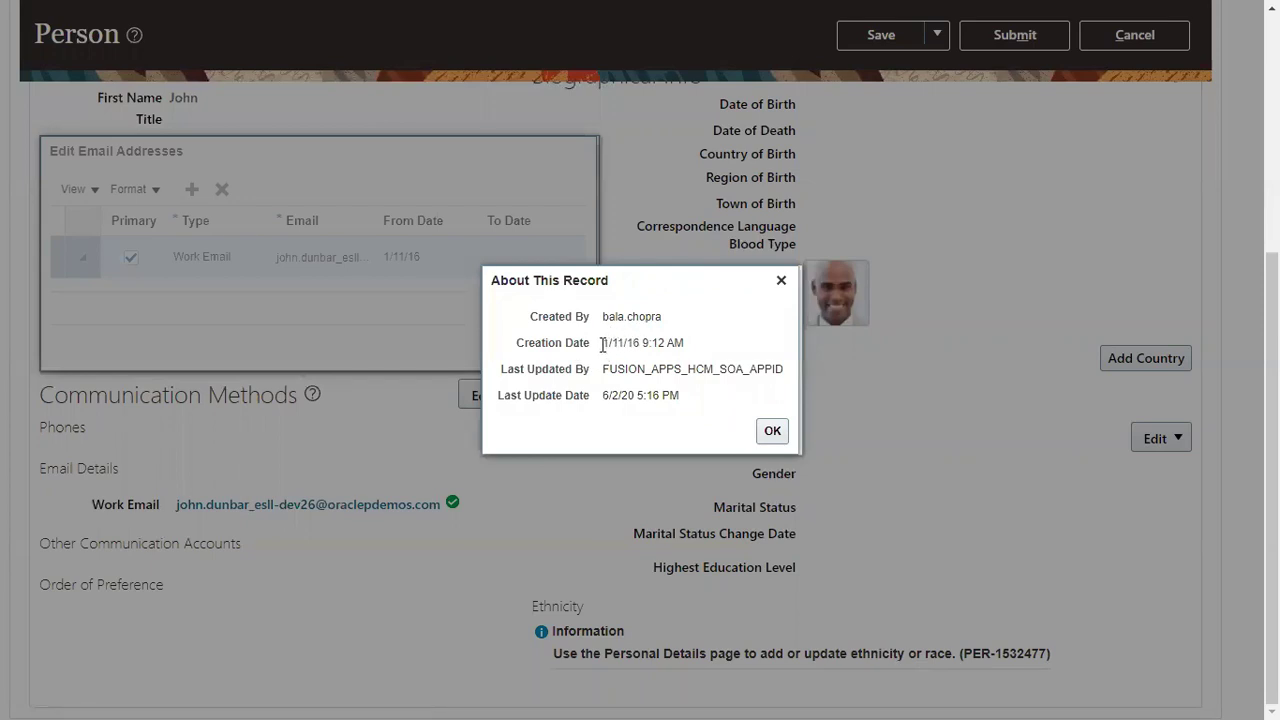
left_click_drag(602, 343, 690, 343)
left_click_drag(604, 317, 649, 323)
left_click_drag(604, 395, 660, 396)
left_click(781, 280)
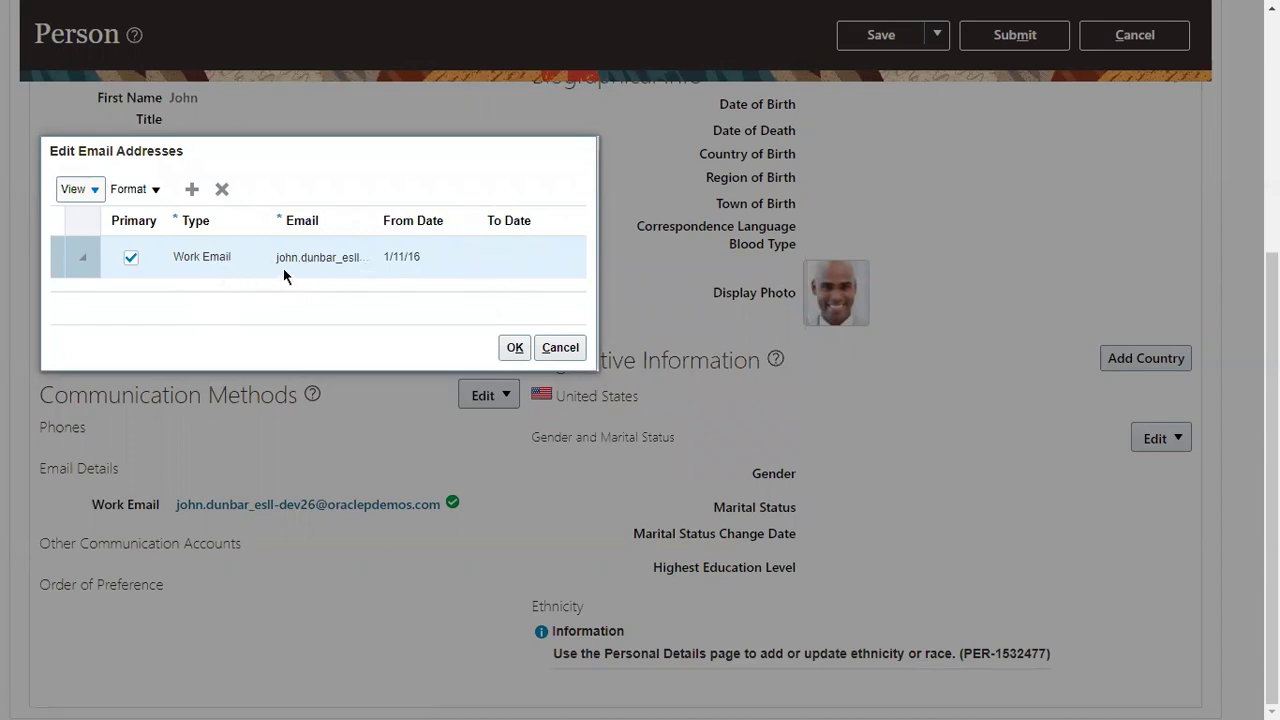
left_click_drag(277, 257, 358, 256)
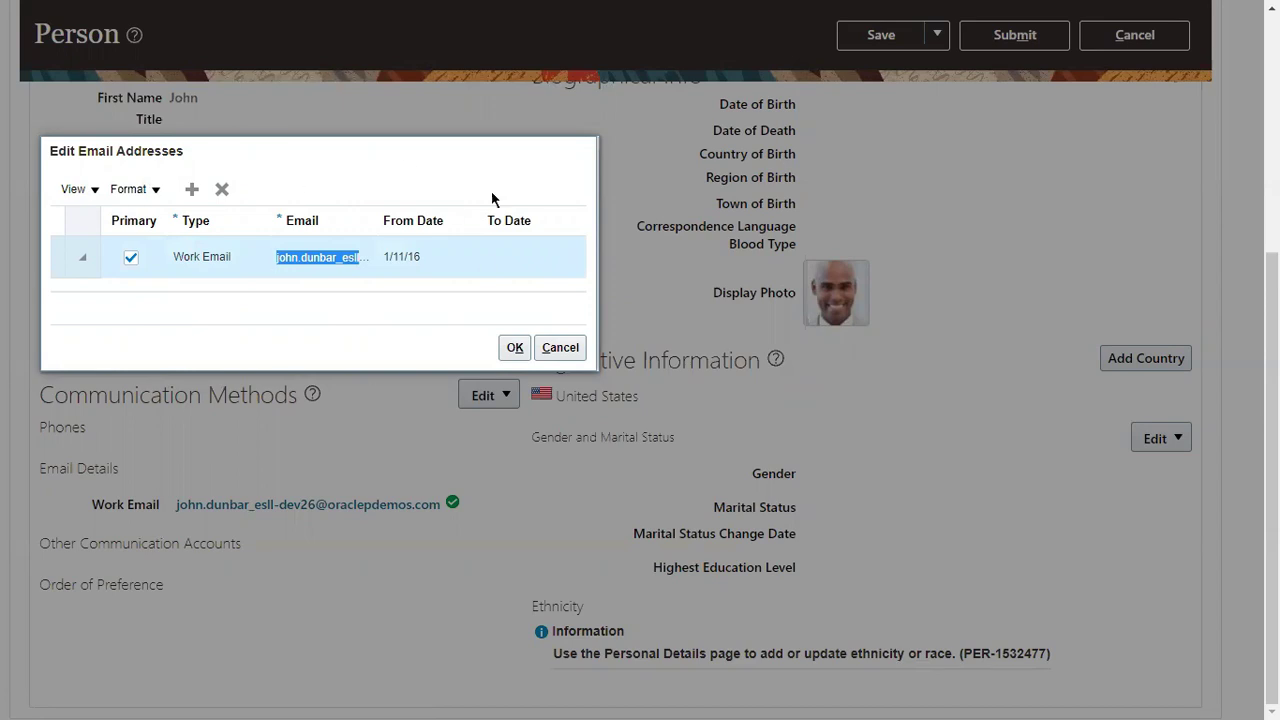
left_click(558, 347)
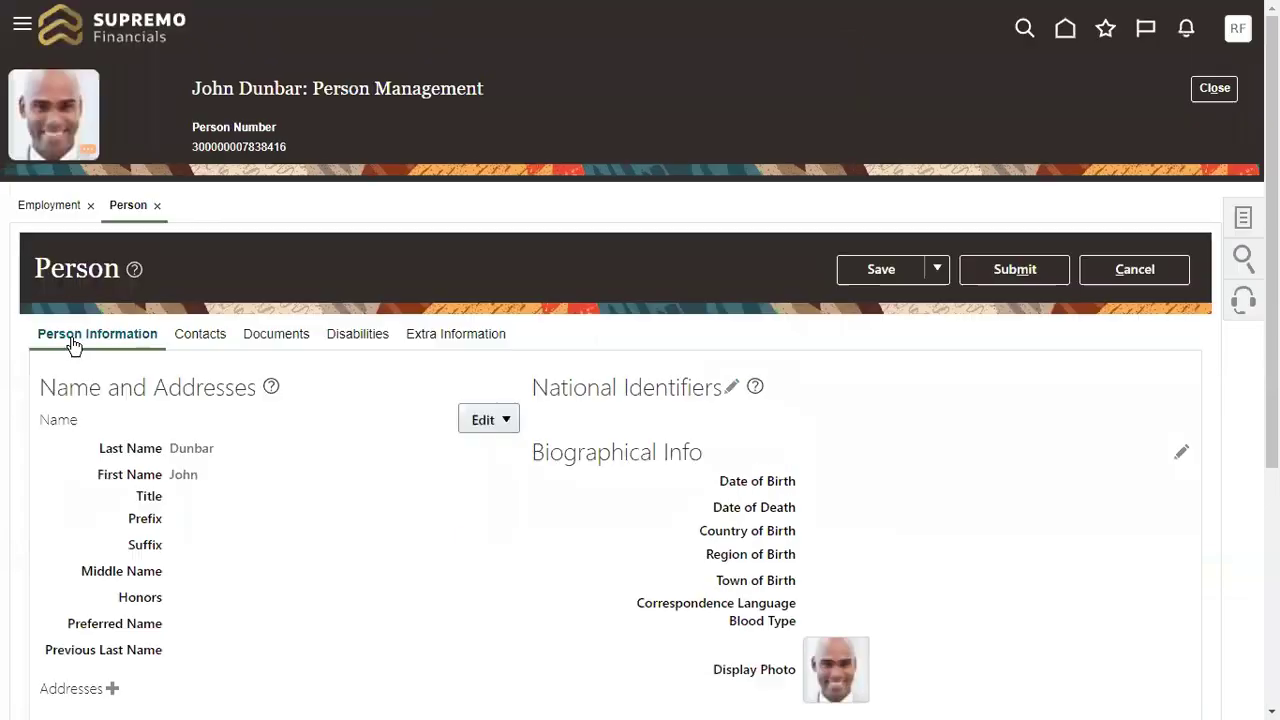
Step: Close the worker's Person record and return to the home page
scroll(400, 330, "down", 4)
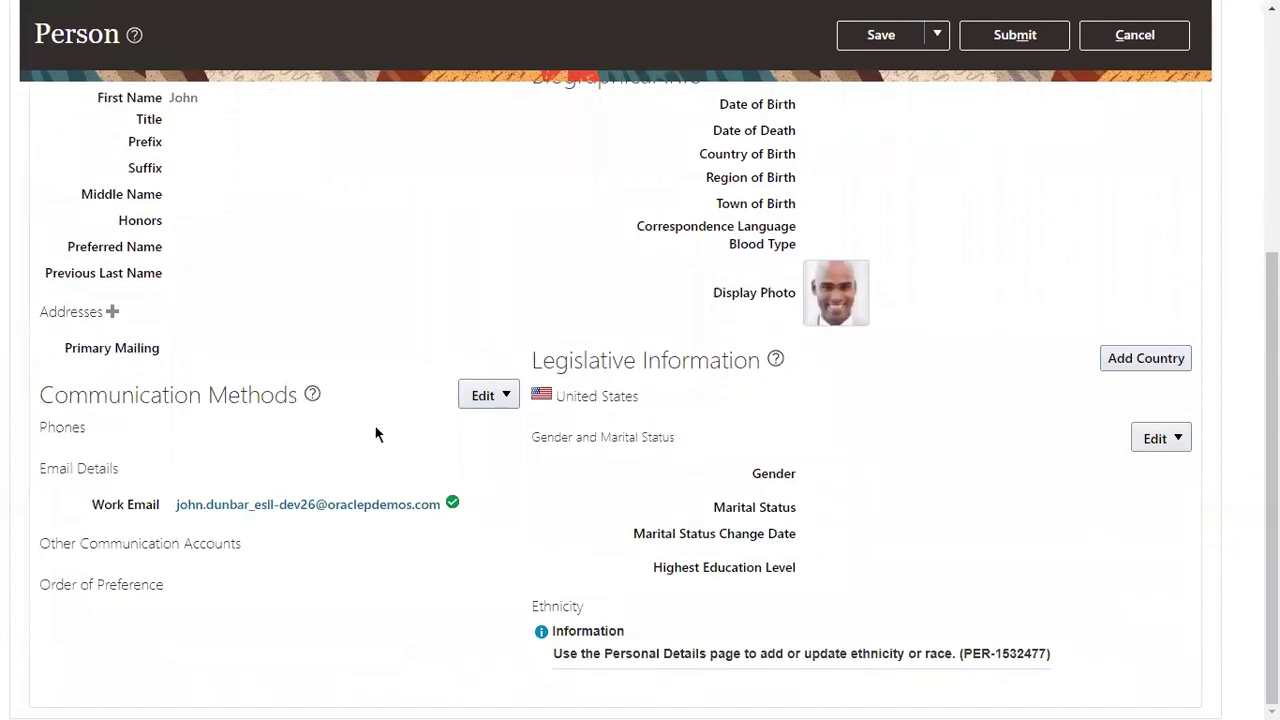
scroll(469, 282, "up", 4)
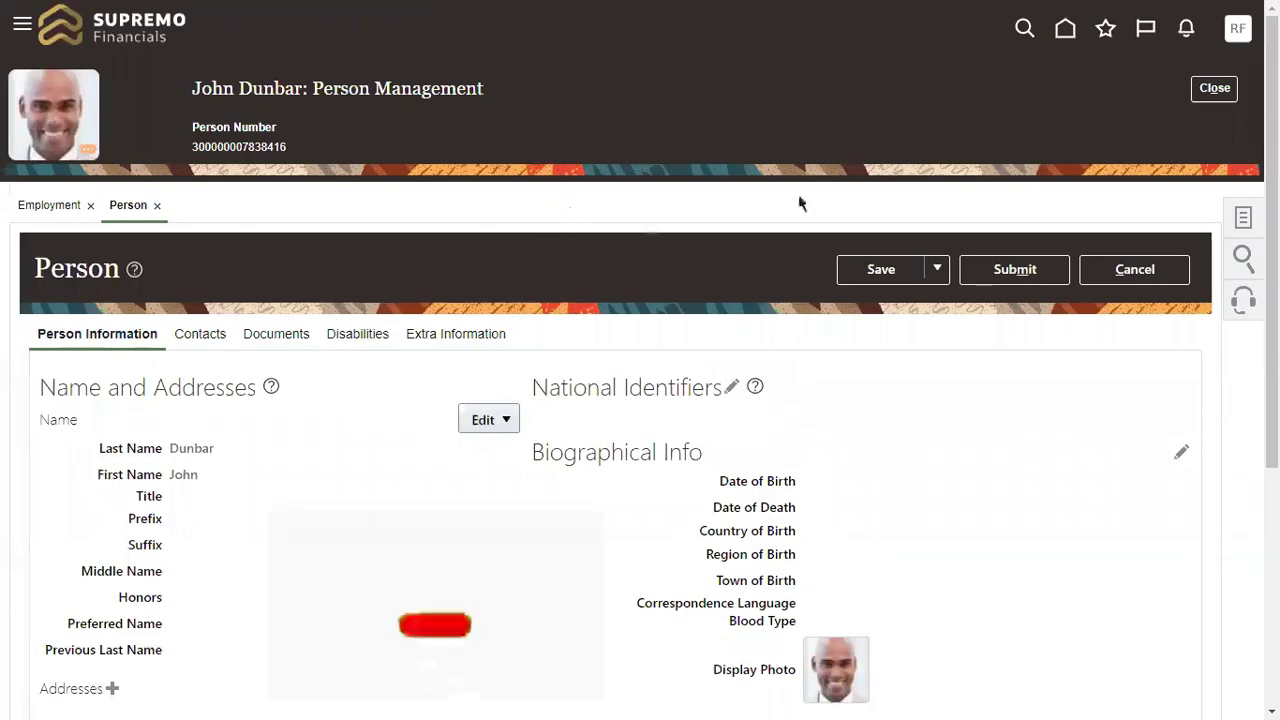
left_click(1215, 88)
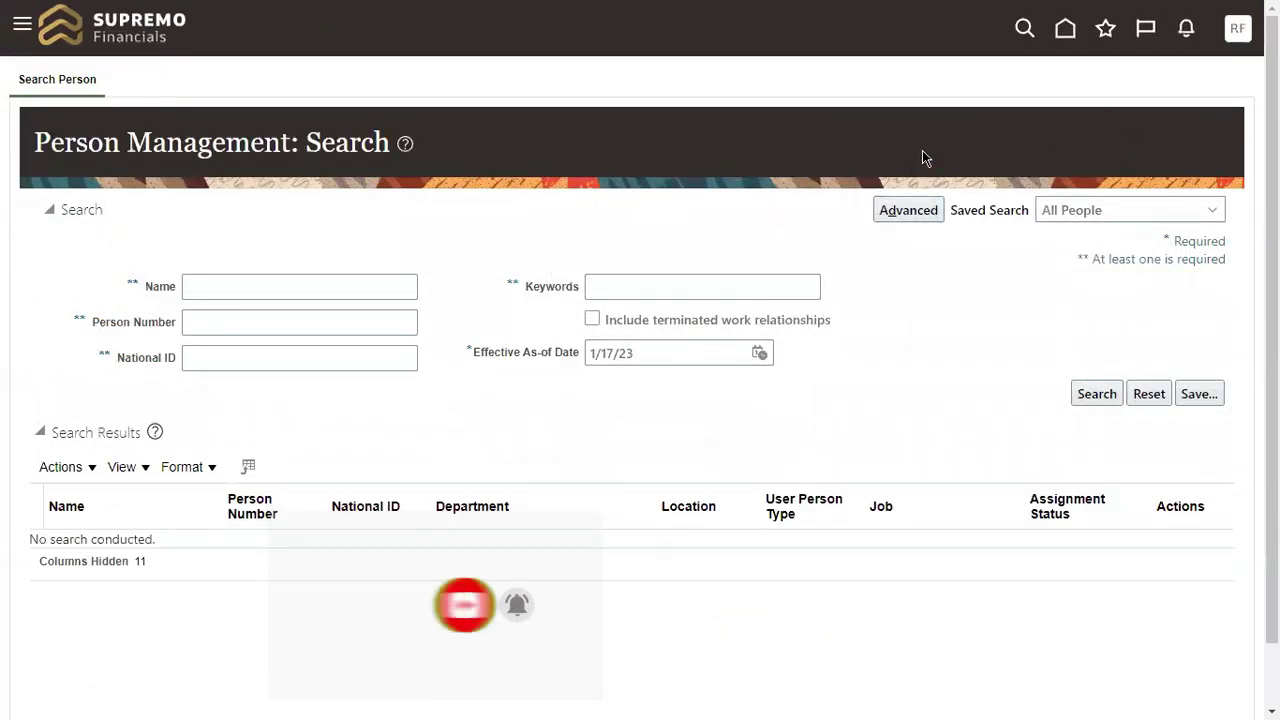
left_click(1064, 32)
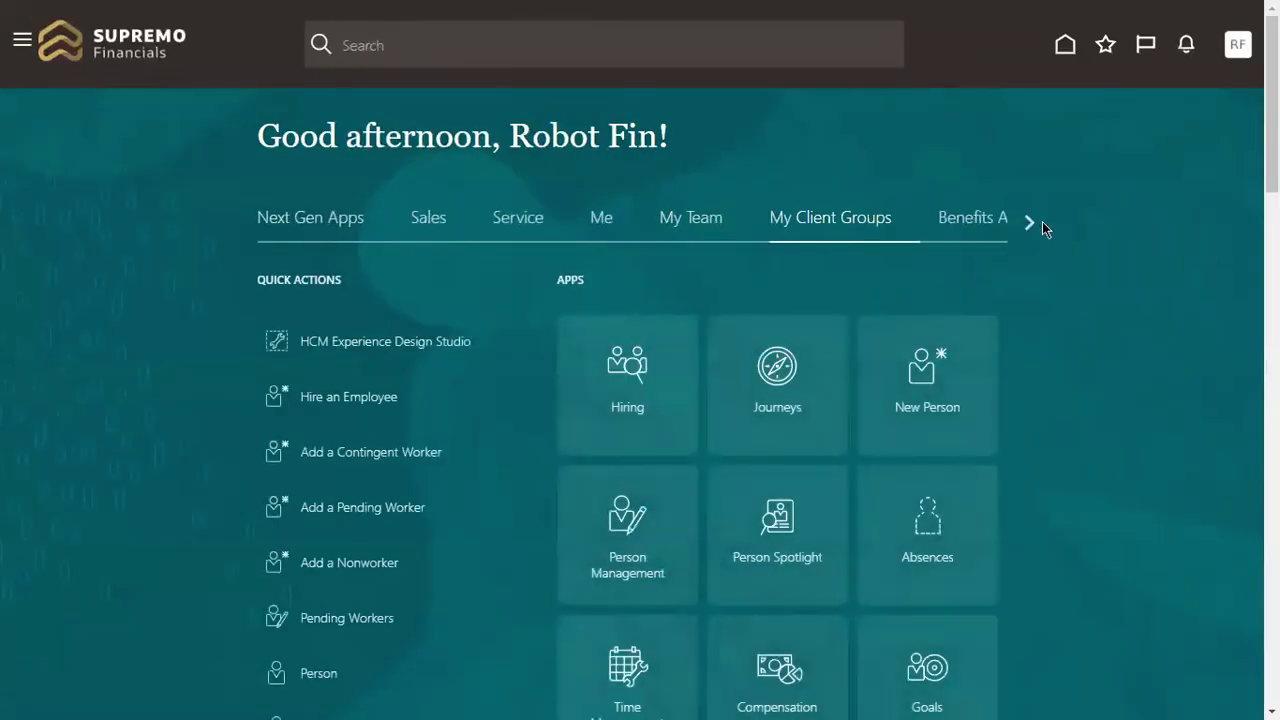
Step: Advance the home page category strip to Tools and show its apps, including Security Console
left_click(1031, 223)
left_click(1031, 223)
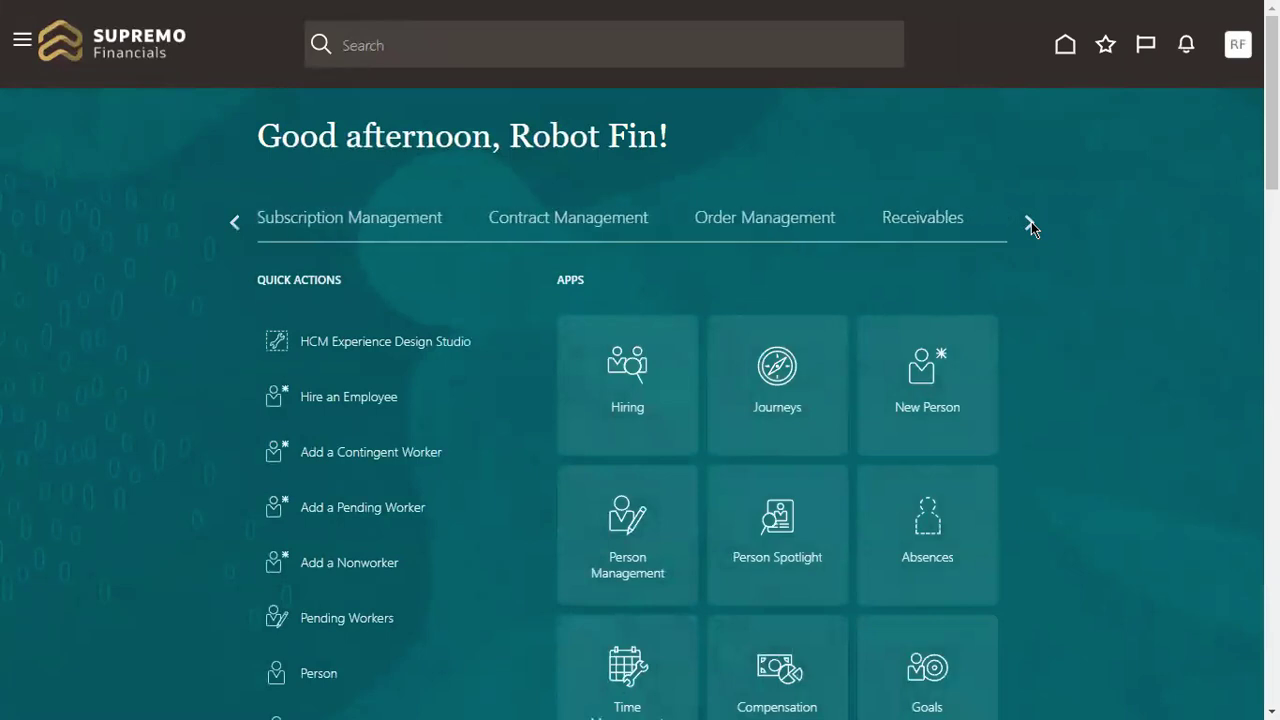
left_click(1031, 223)
left_click(1031, 221)
left_click(1031, 221)
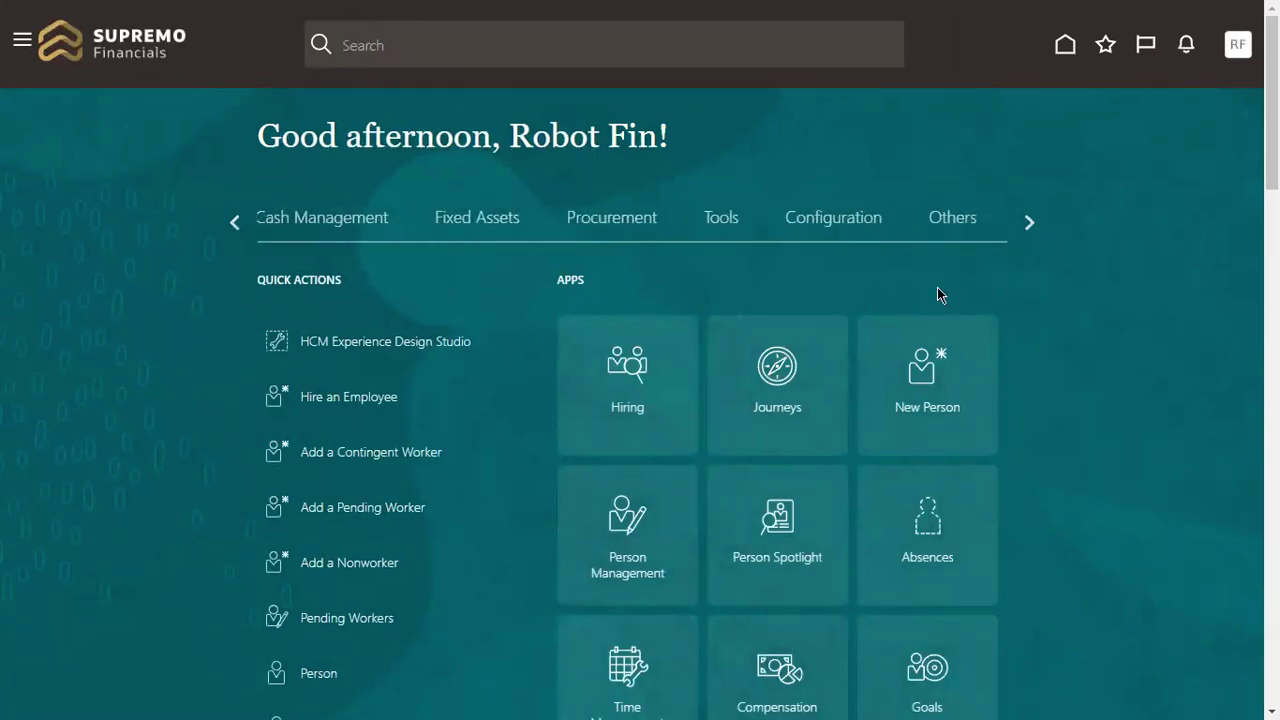
left_click(721, 220)
scroll(905, 360, "down", 3)
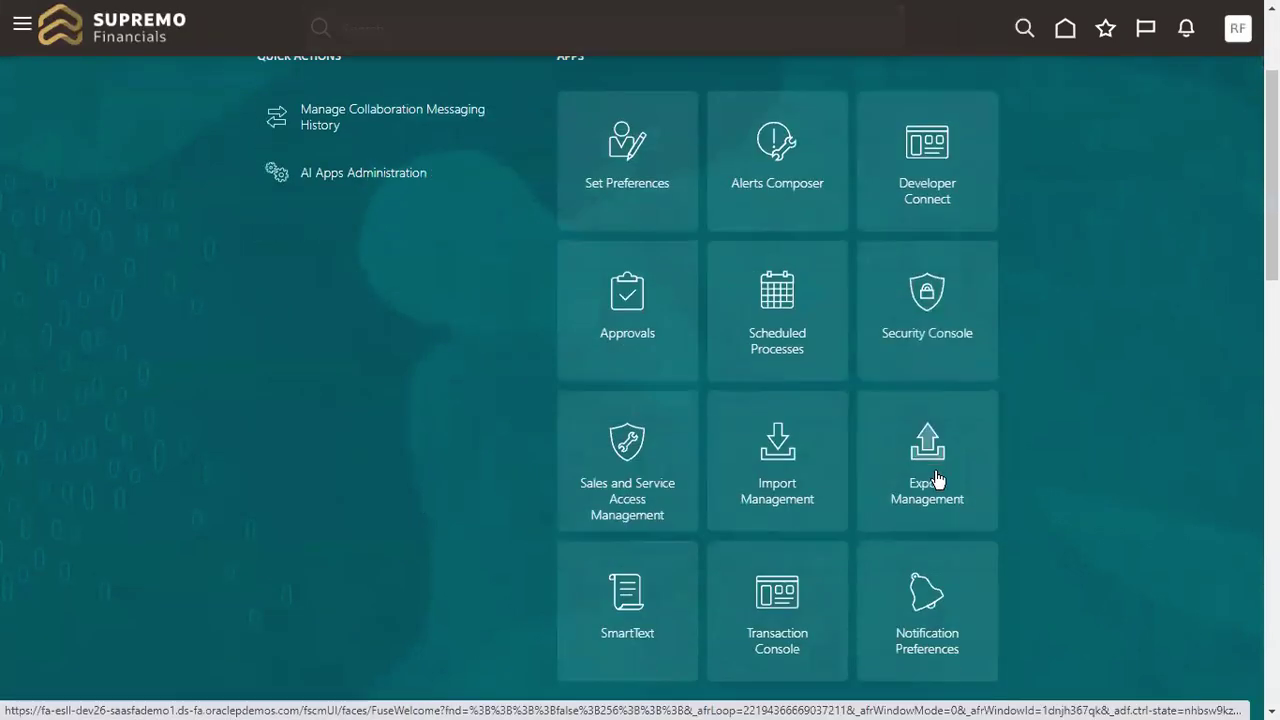
scroll(1009, 344, "up", 3)
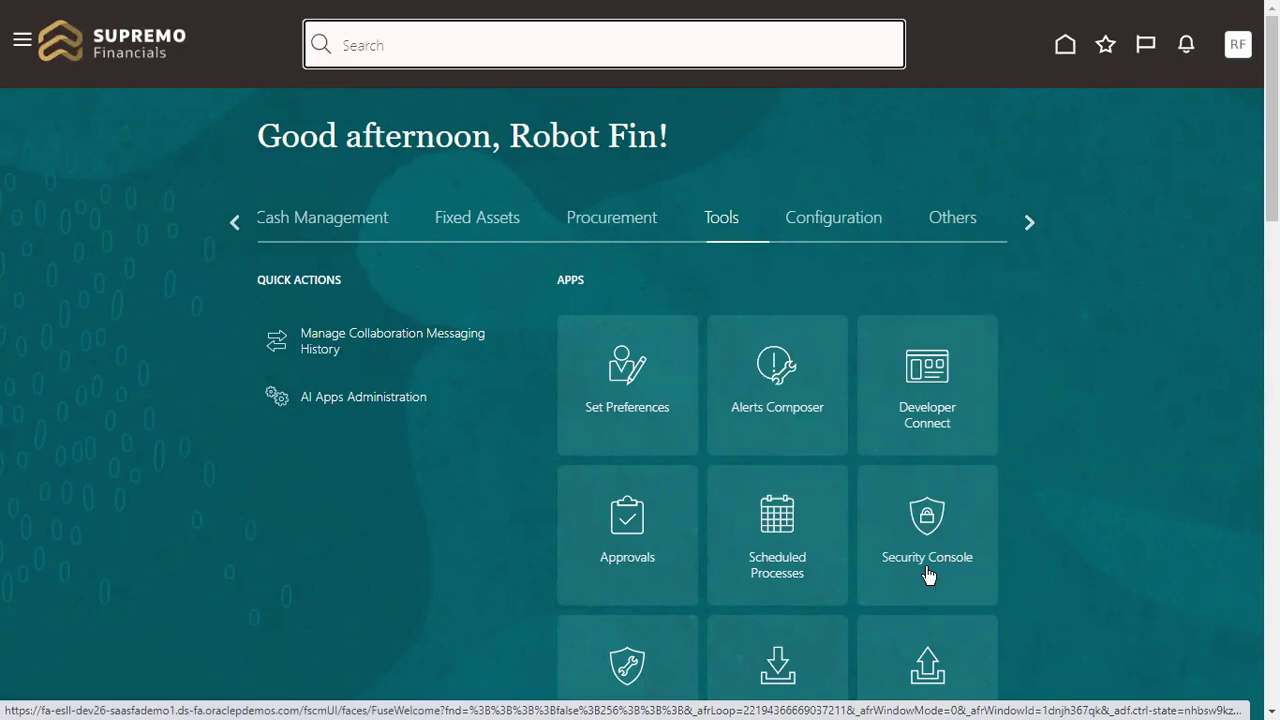
Step: Copy the 'IT Security Manager Role' note from Excel cell G3 and return to the browser
key("alt+Tab")
left_click(930, 182)
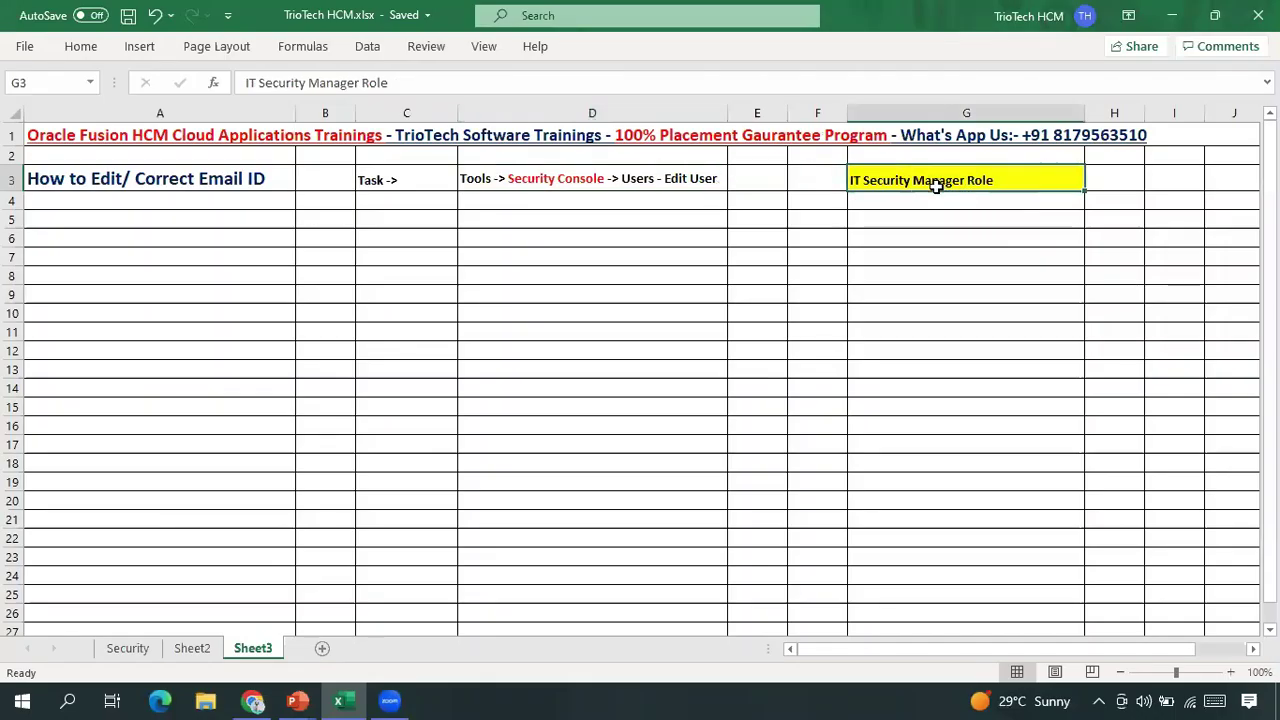
key("ctrl+c")
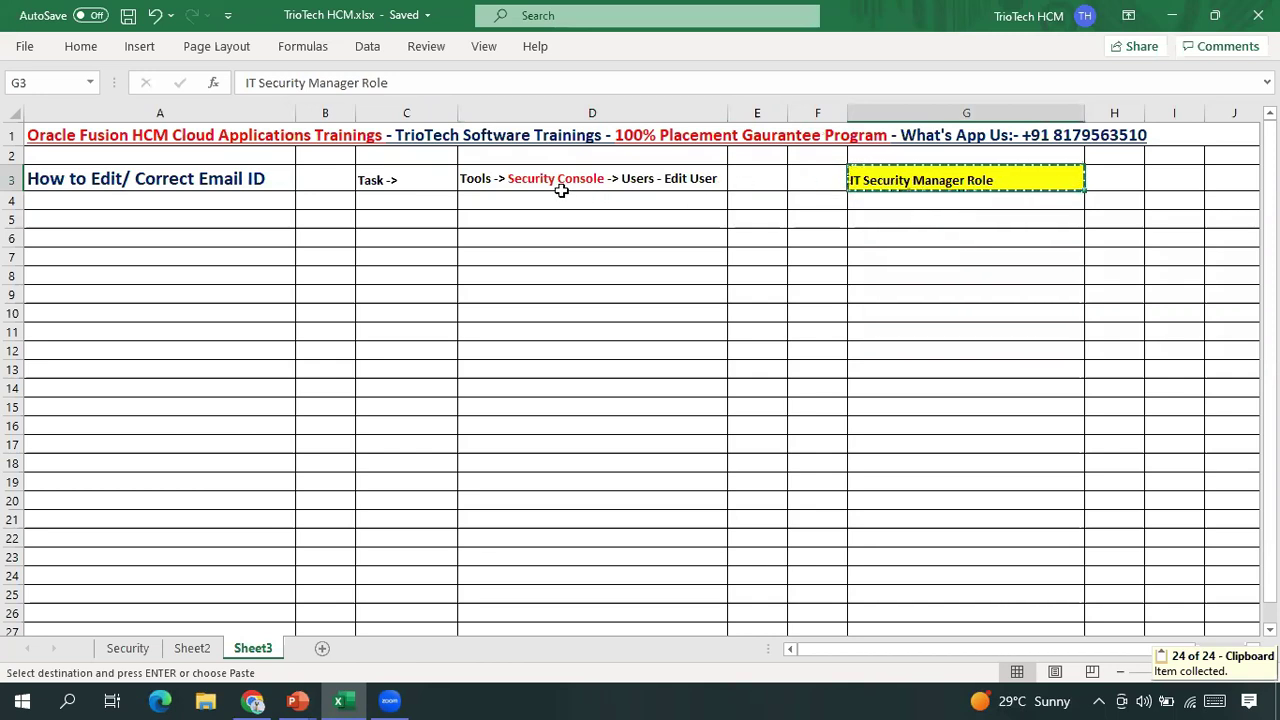
key("alt+Tab")
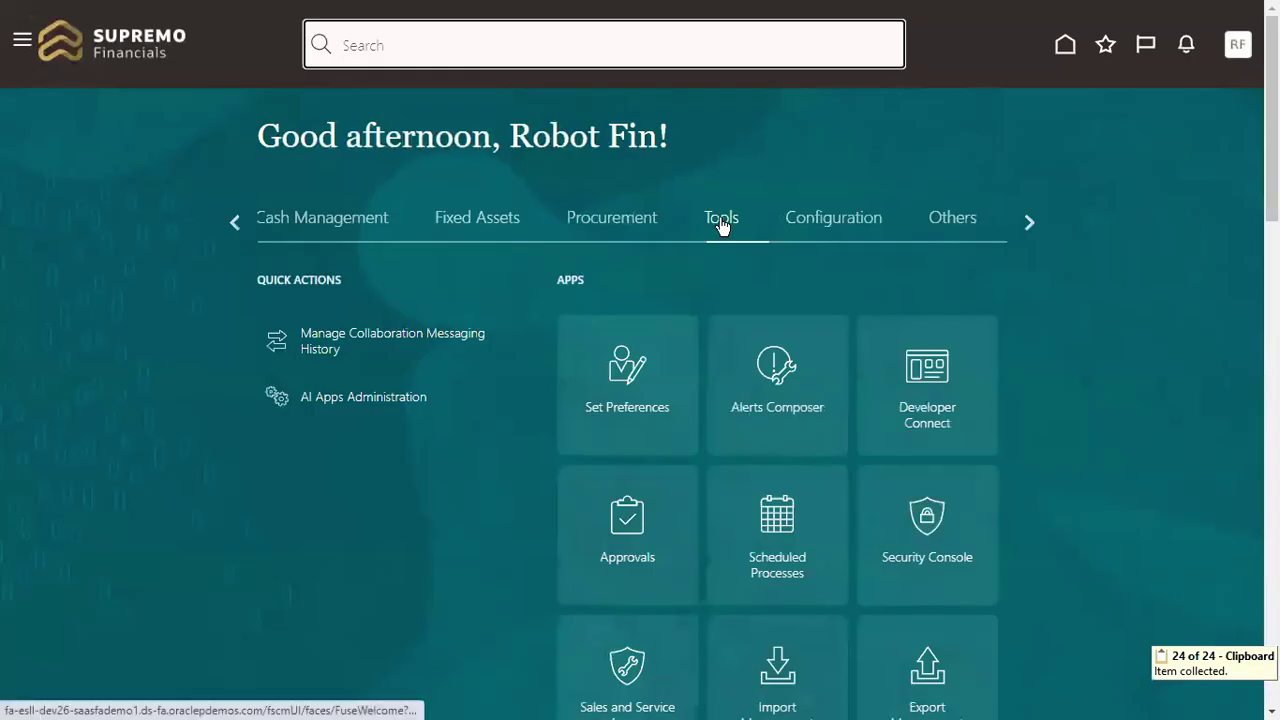
Step: In Security Console Users, search by the worker's first name and open the matching account
left_click(930, 518)
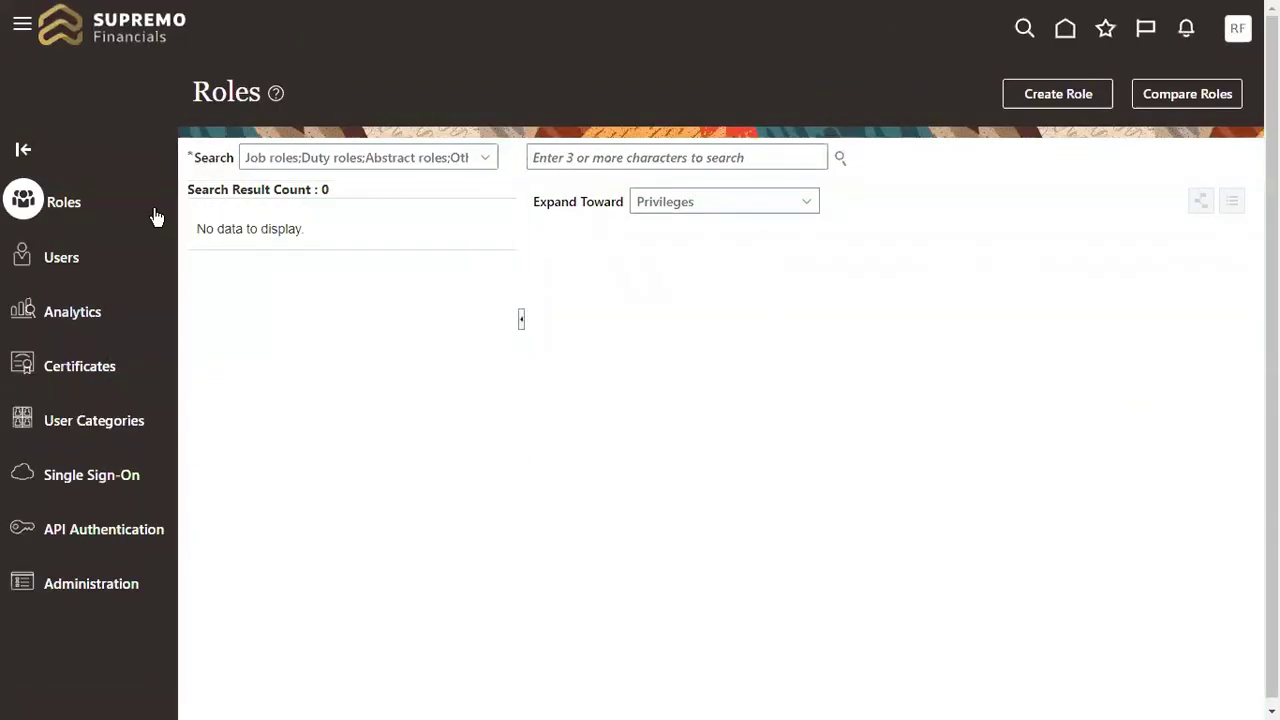
left_click(55, 260)
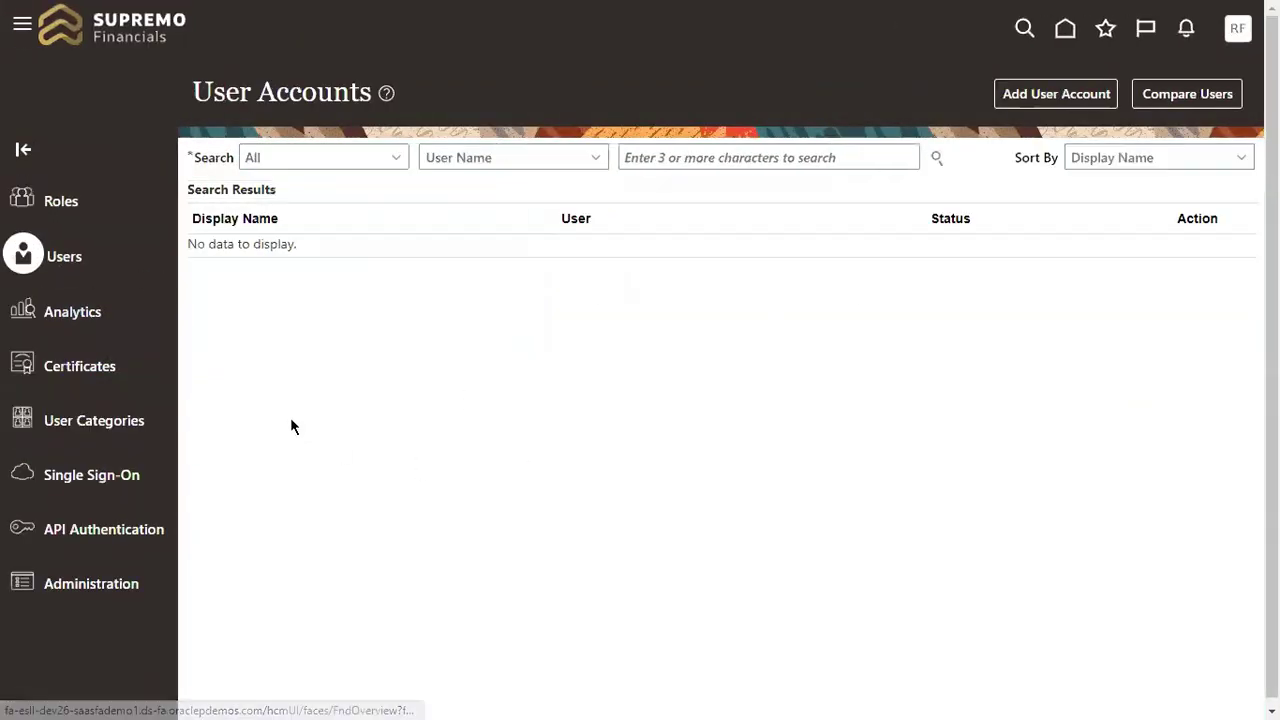
left_click(673, 158)
type("J")
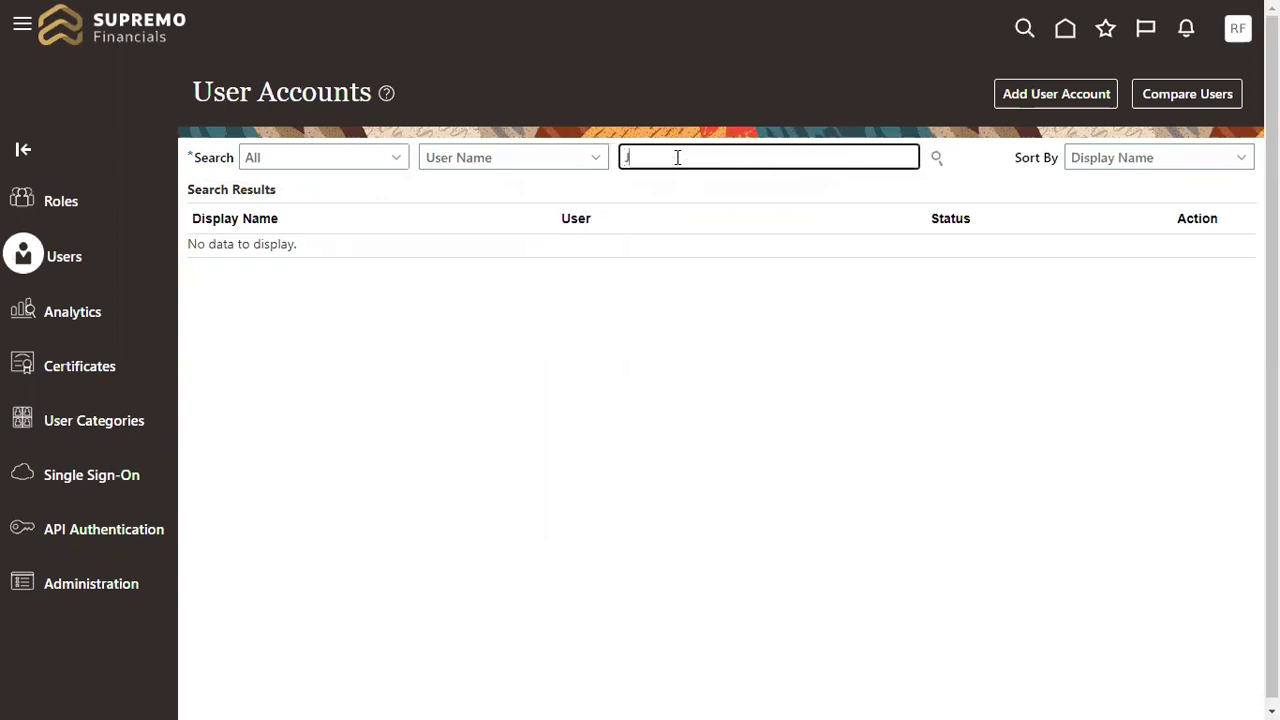
type("ohn")
key("Return")
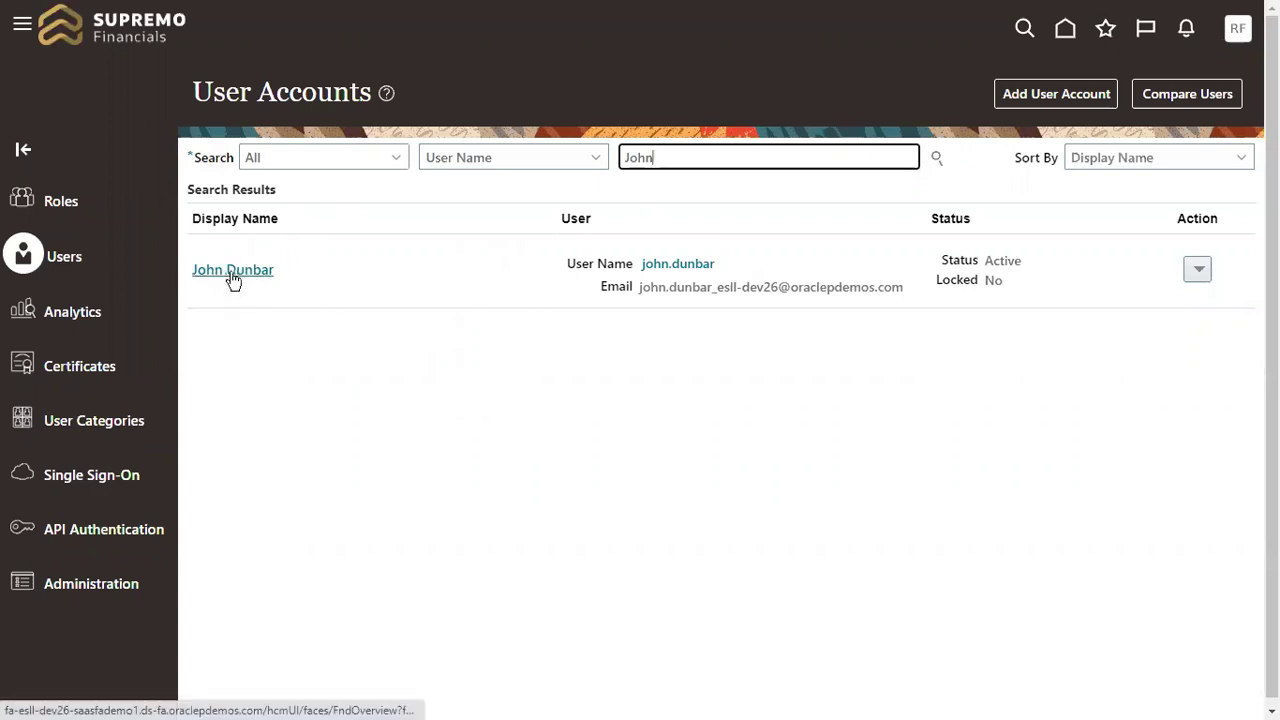
key("alt+Tab")
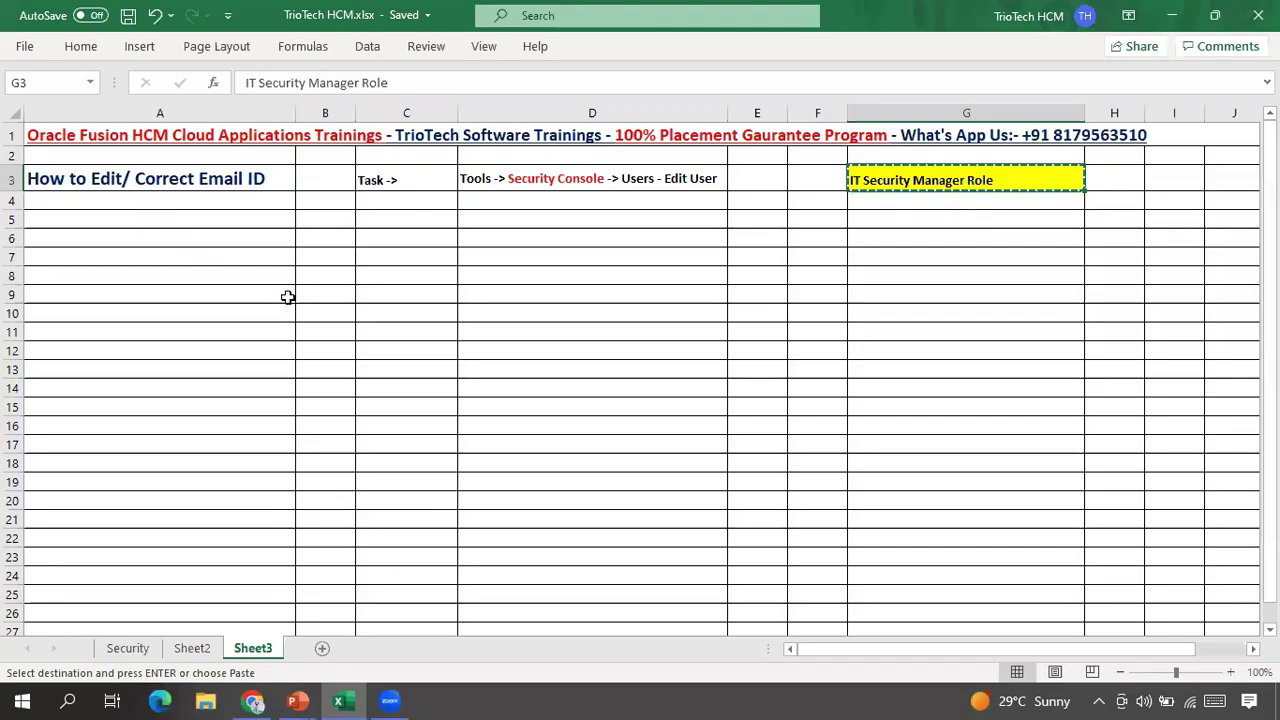
key("alt+Tab")
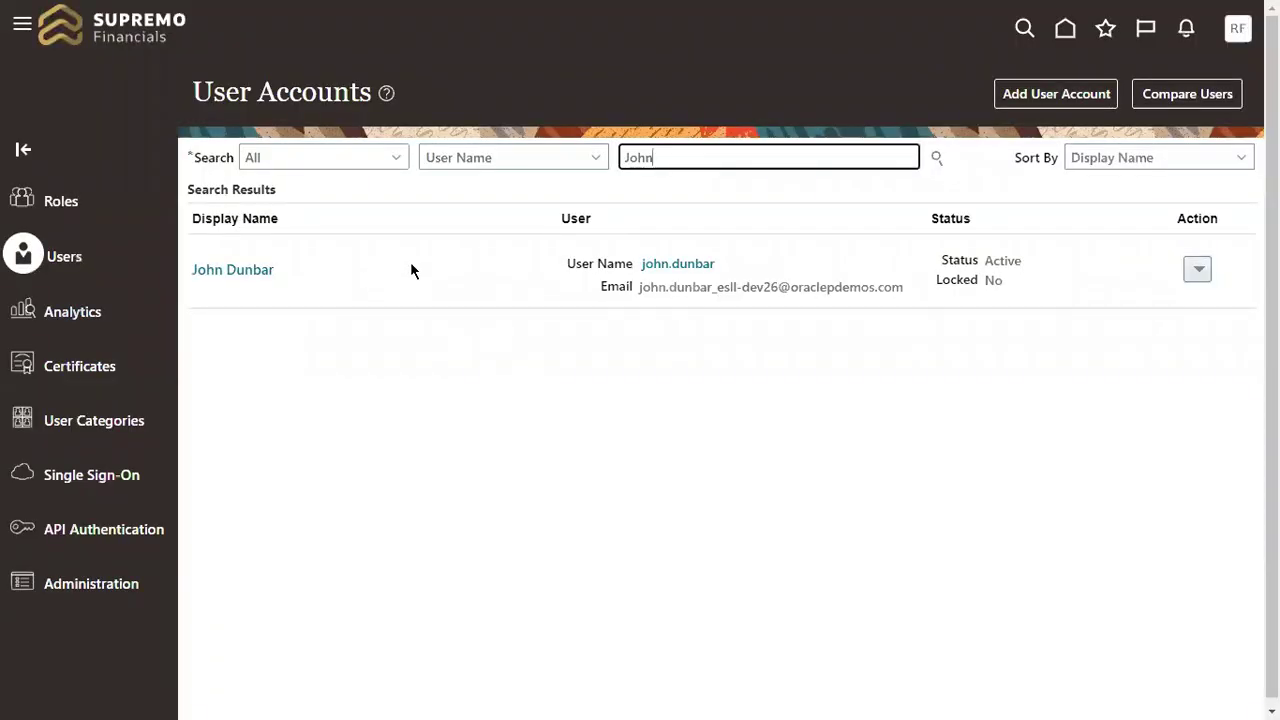
left_click(243, 276)
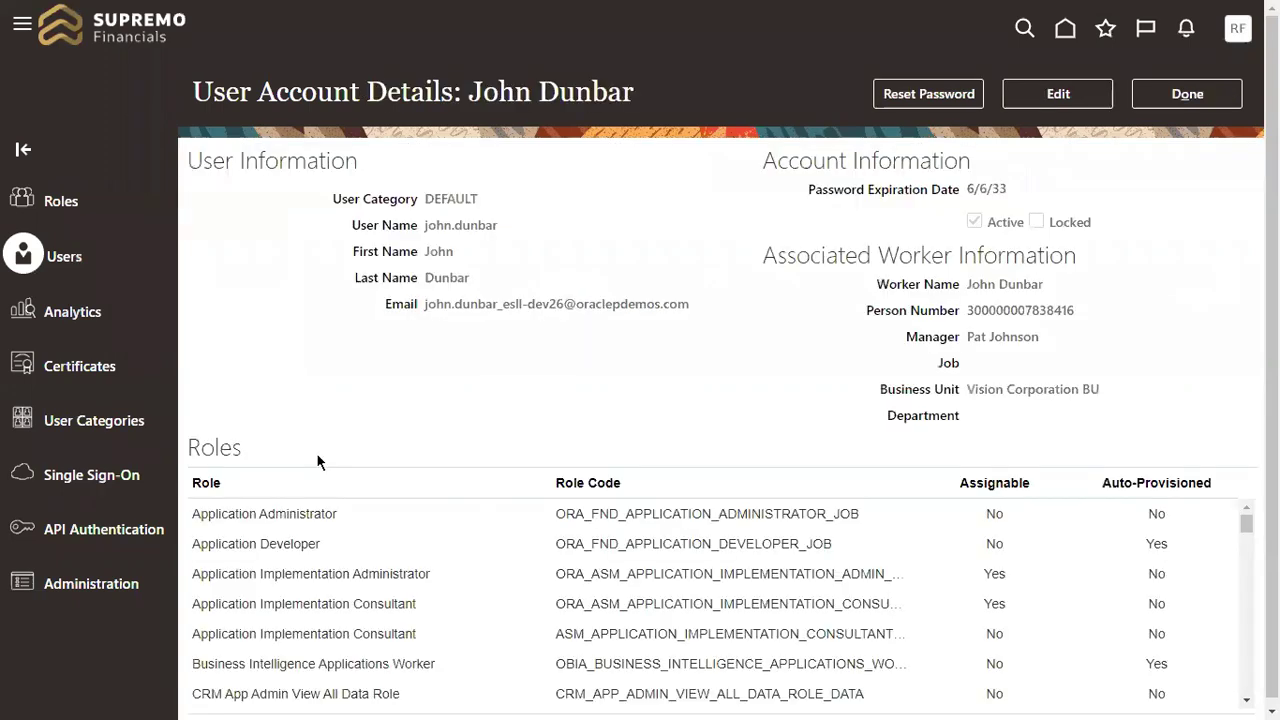
Step: Put the worker's user account into edit mode and place the cursor in its Email field
left_click(1062, 100)
left_click_drag(198, 165, 377, 165)
left_click_drag(306, 201, 415, 228)
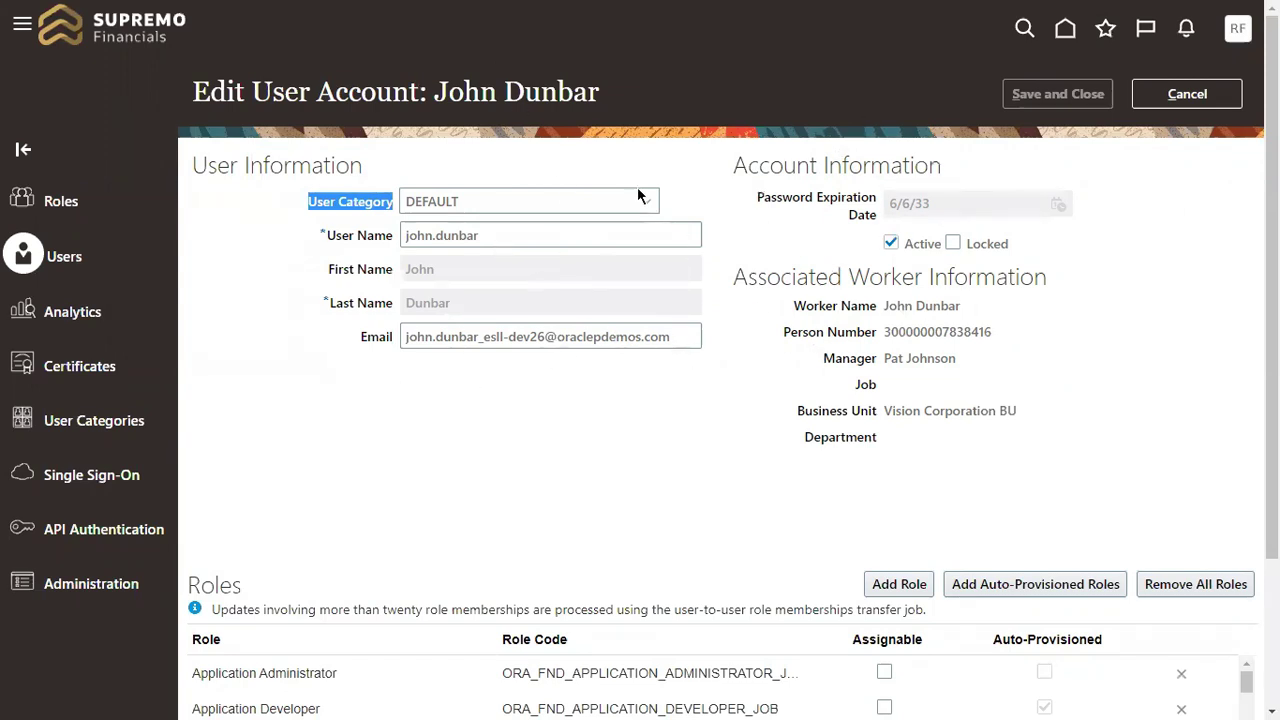
left_click_drag(252, 92, 609, 94)
left_click(437, 92)
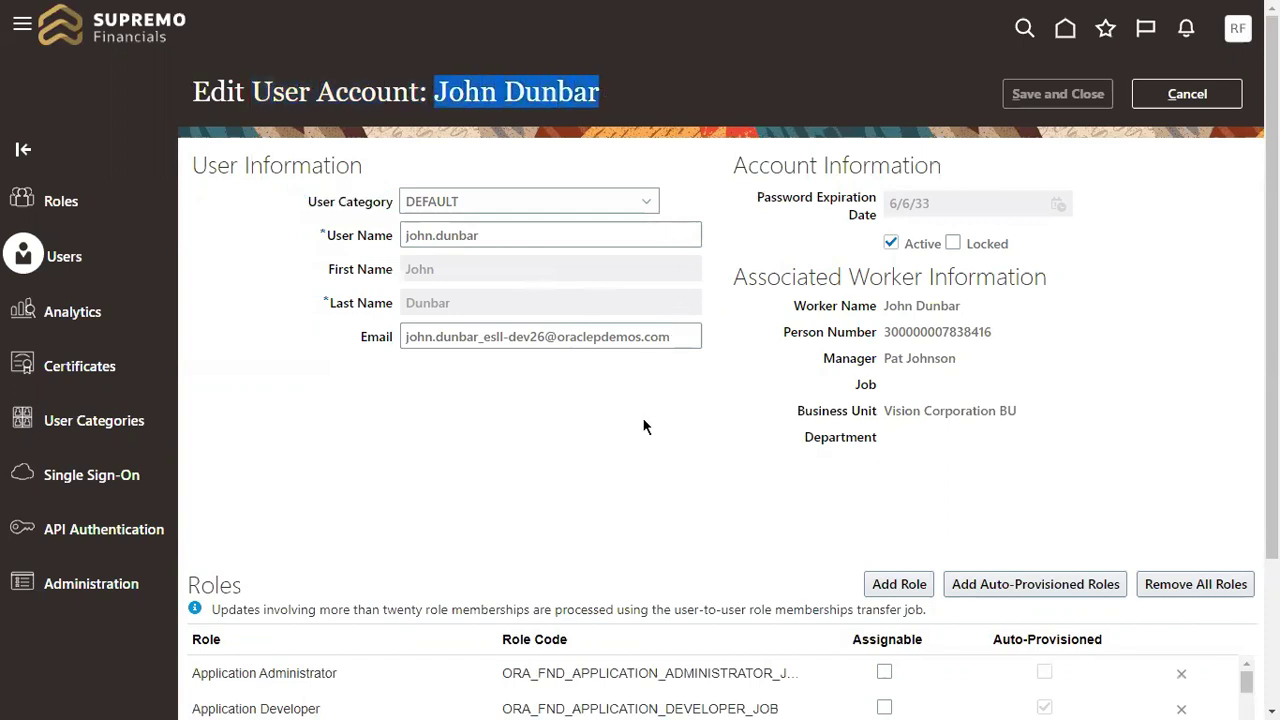
left_click_drag(404, 337, 690, 340)
left_click(635, 378)
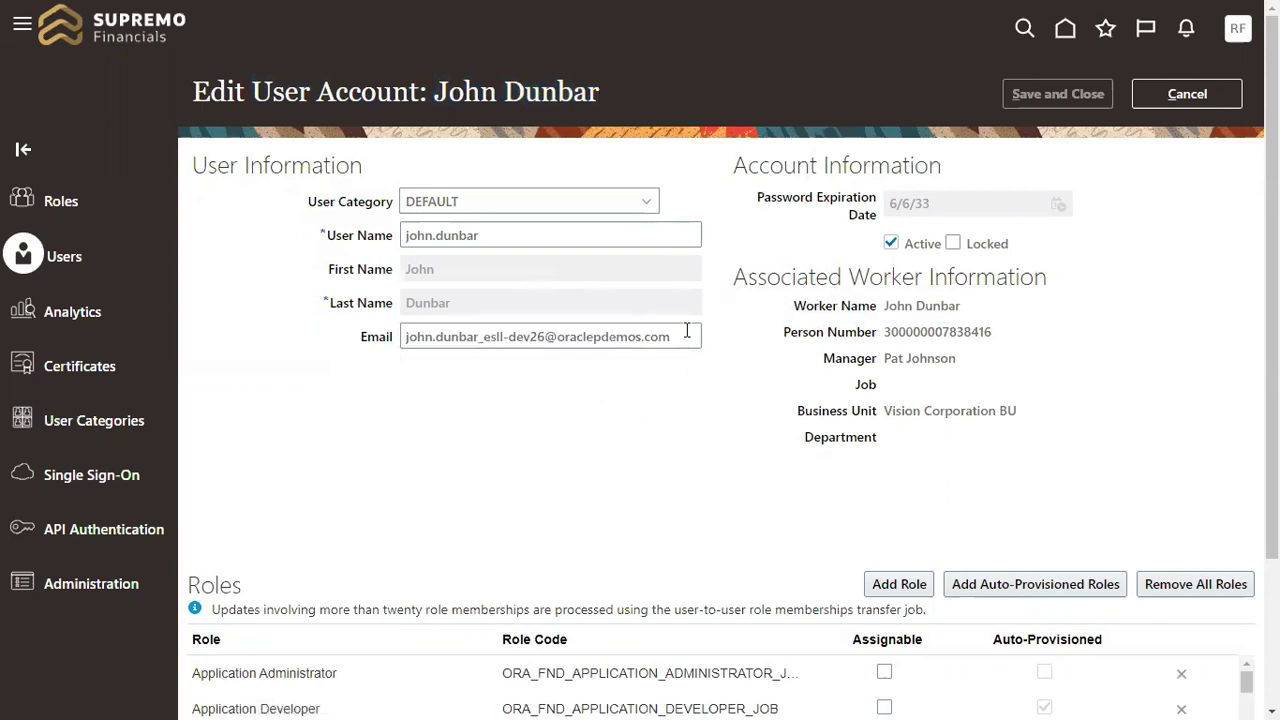
left_click(688, 336)
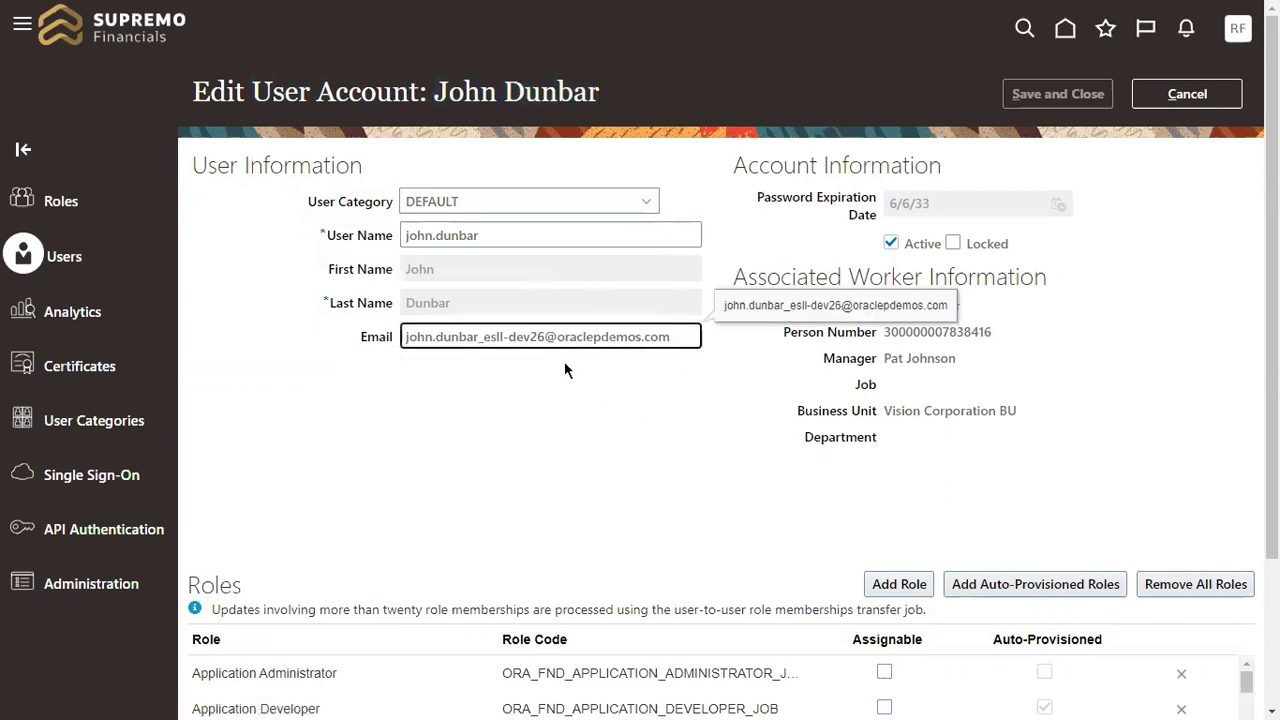
Step: Replace the incorrect part of the account's email with the corrected address
left_click_drag(671, 338, 463, 355)
key("BackSpace")
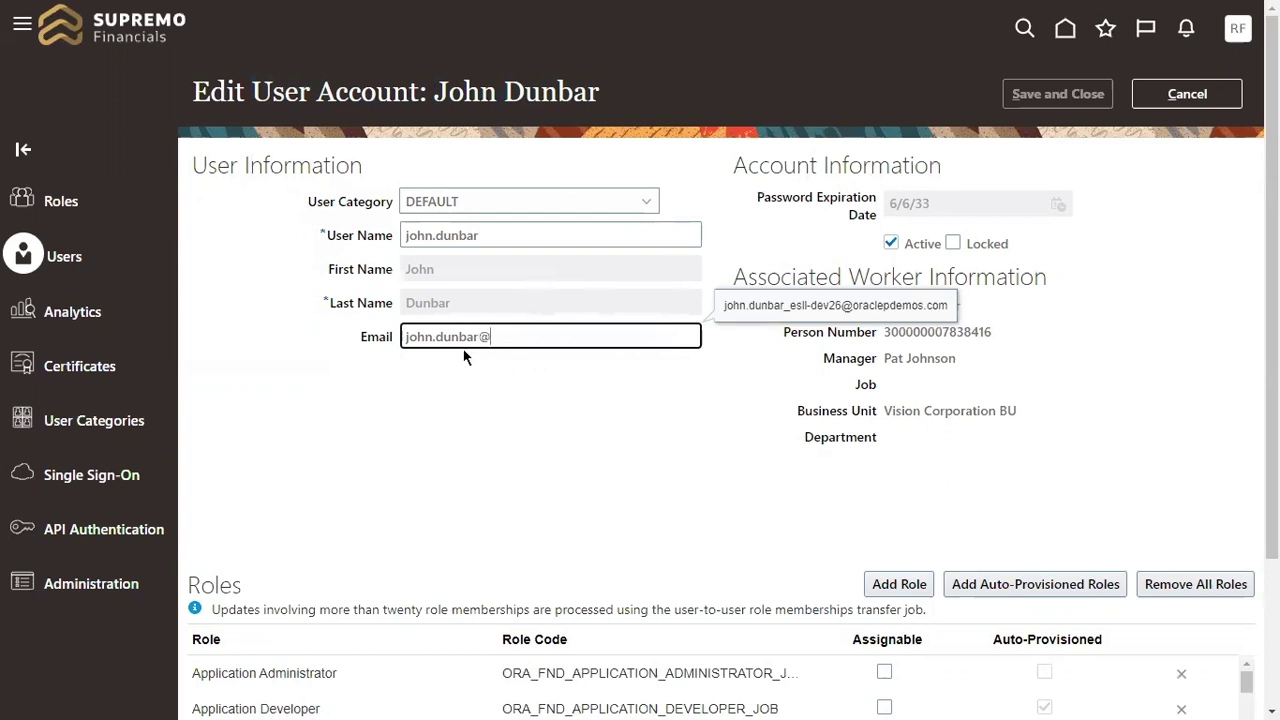
left_click(486, 336)
type("123")
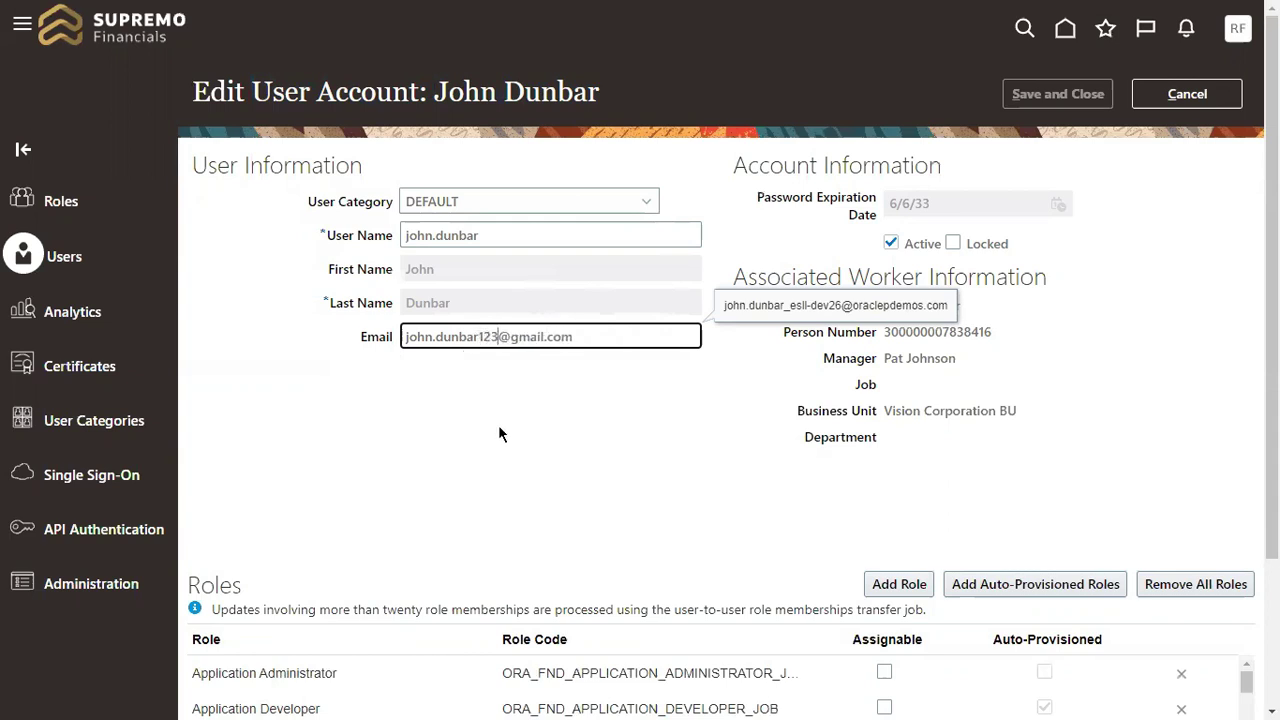
type("663")
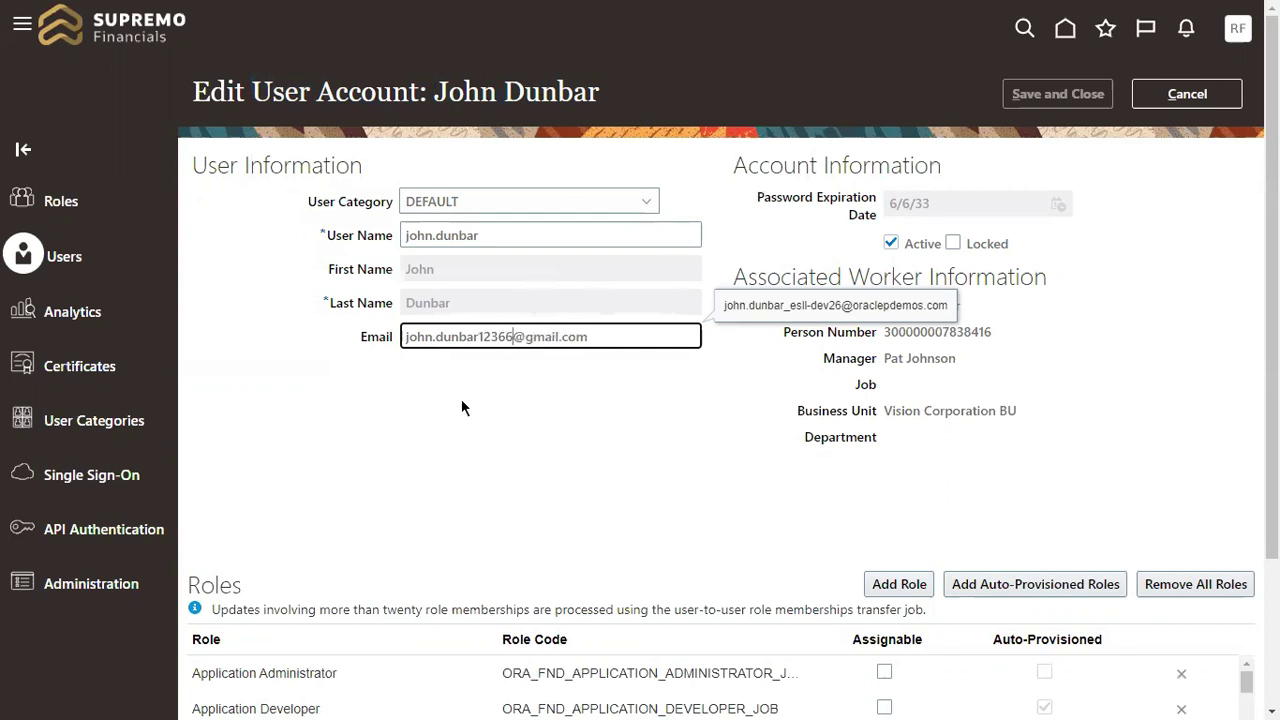
left_click(508, 392)
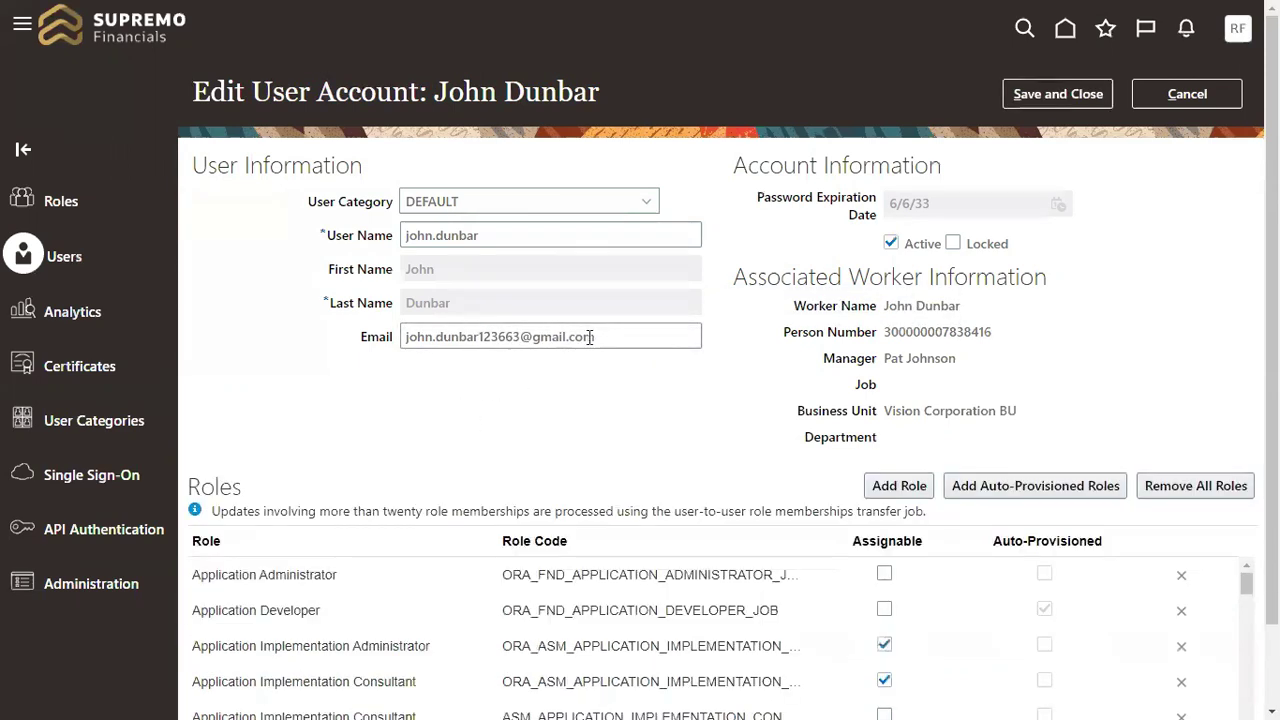
Step: Review the corrected email and save the user account with Save and Close
left_click_drag(595, 337, 418, 360)
left_click(544, 402)
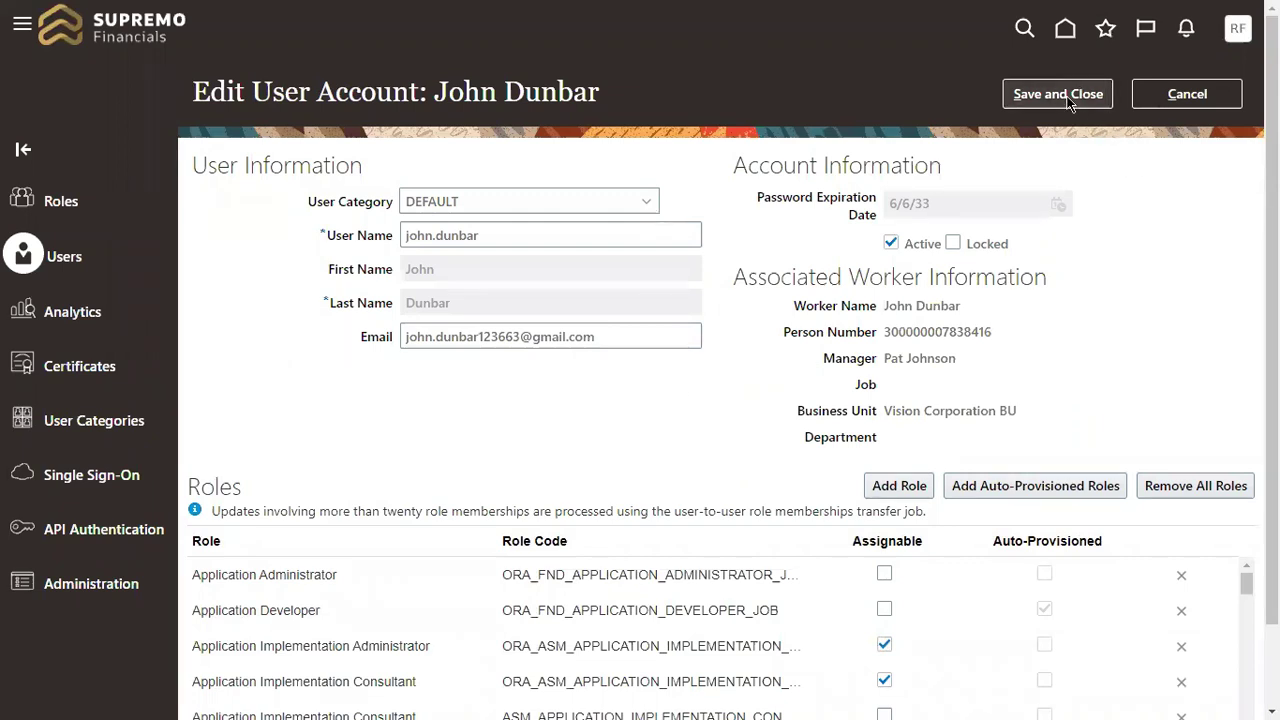
key("alt+s")
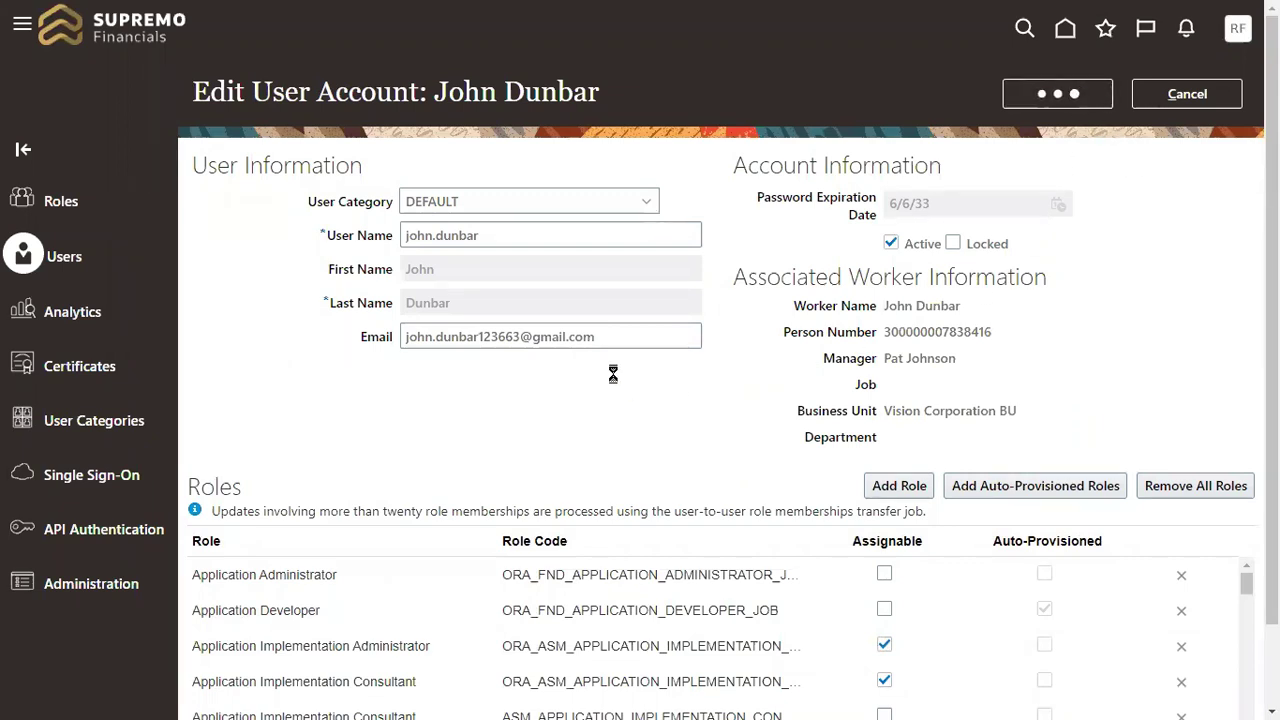
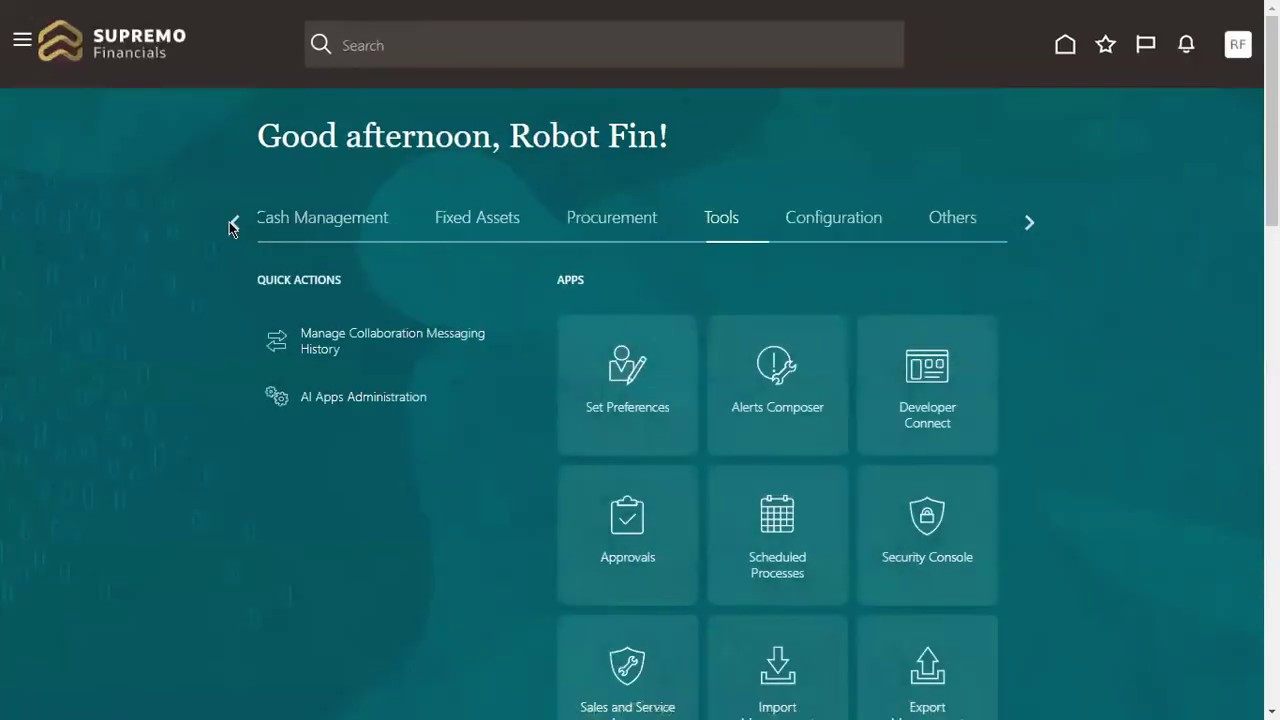
Step: From My Client Groups > Person Management, search people by first name and open the first matching employee
triple_click(233, 222)
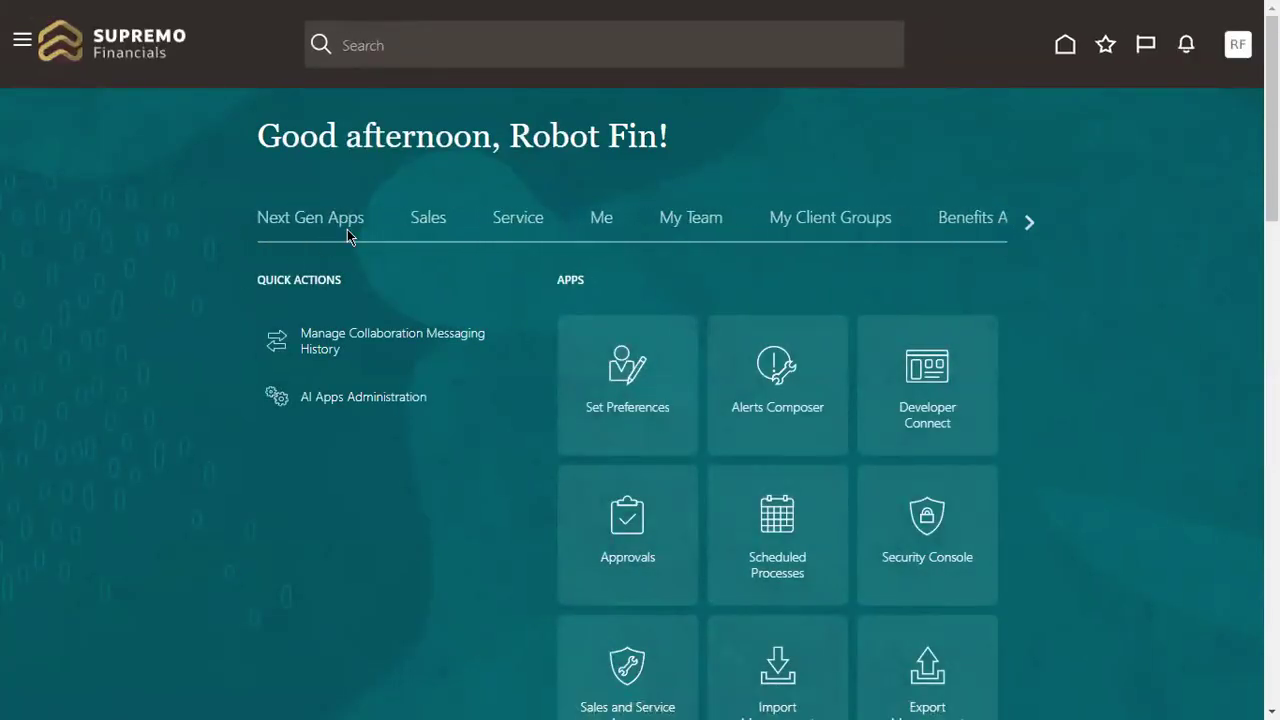
left_click(823, 216)
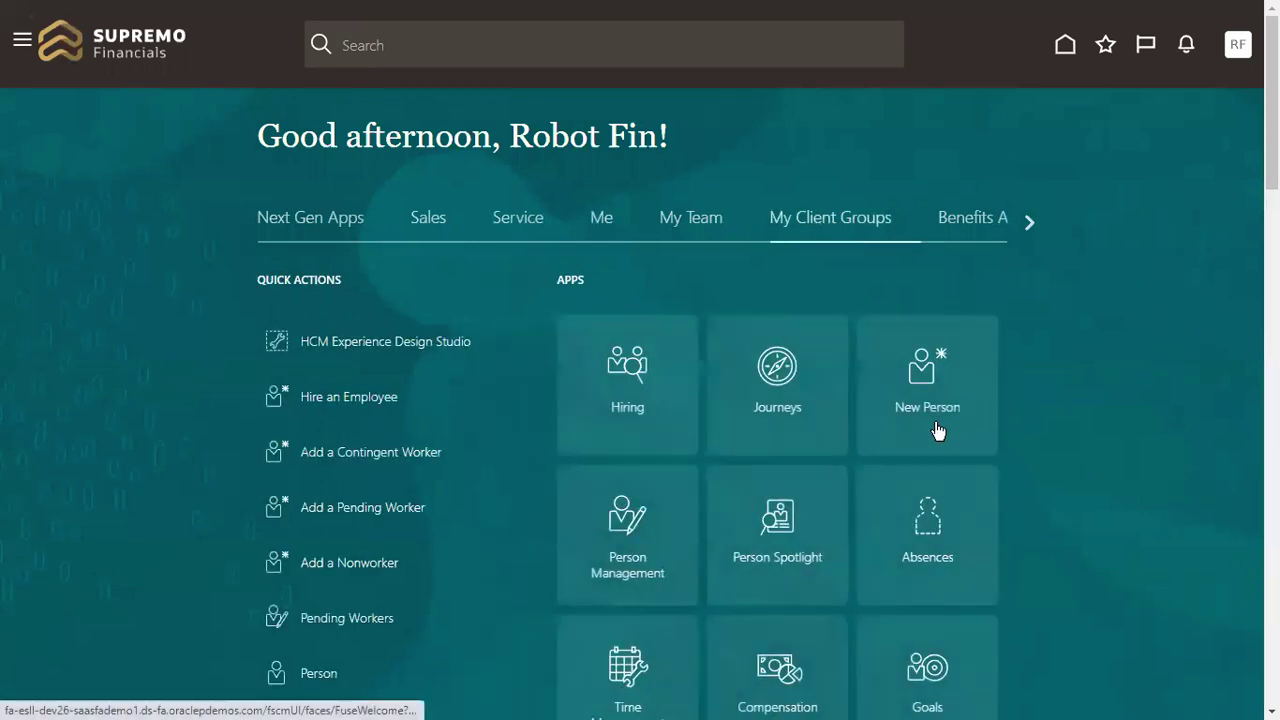
left_click(612, 530)
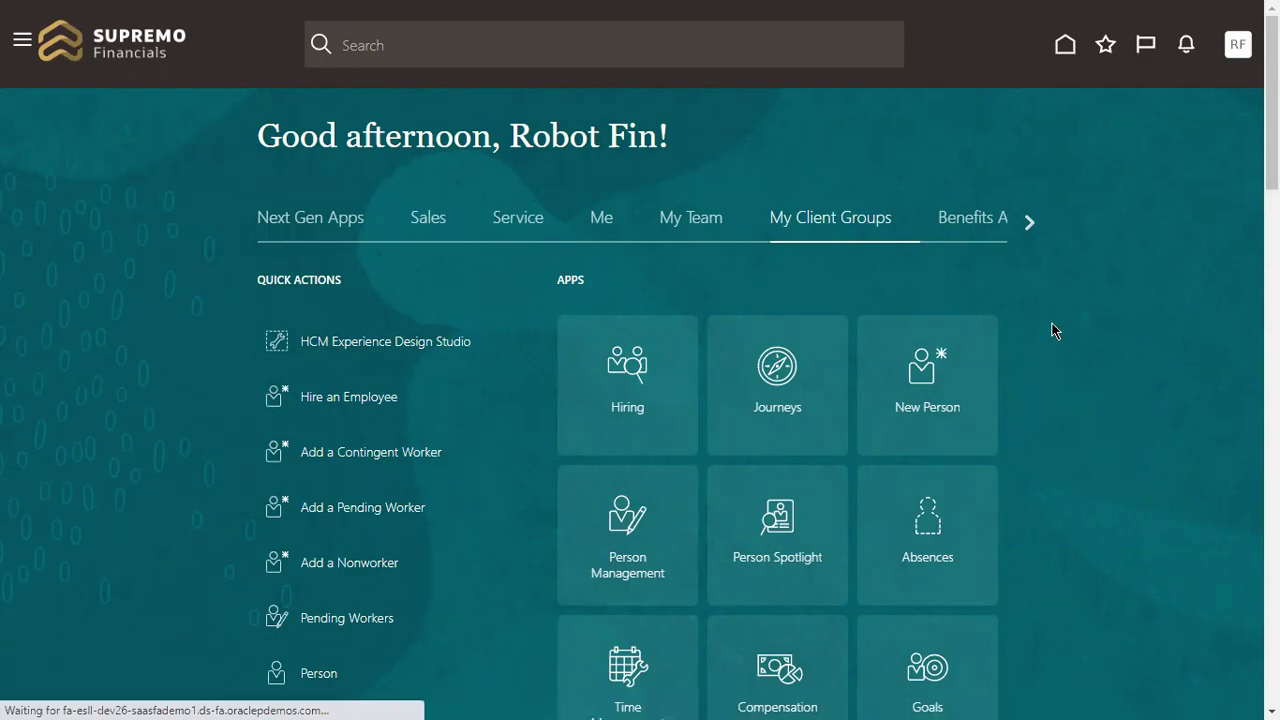
type("John")
key("Return")
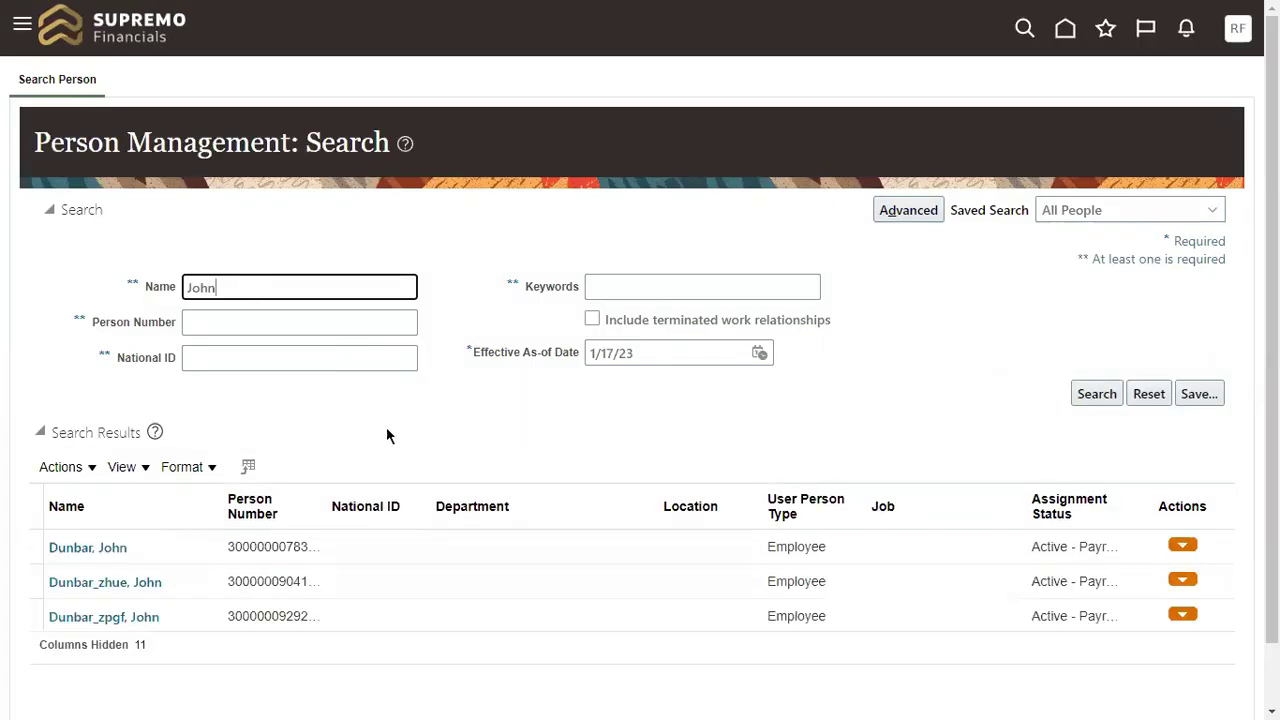
left_click(87, 548)
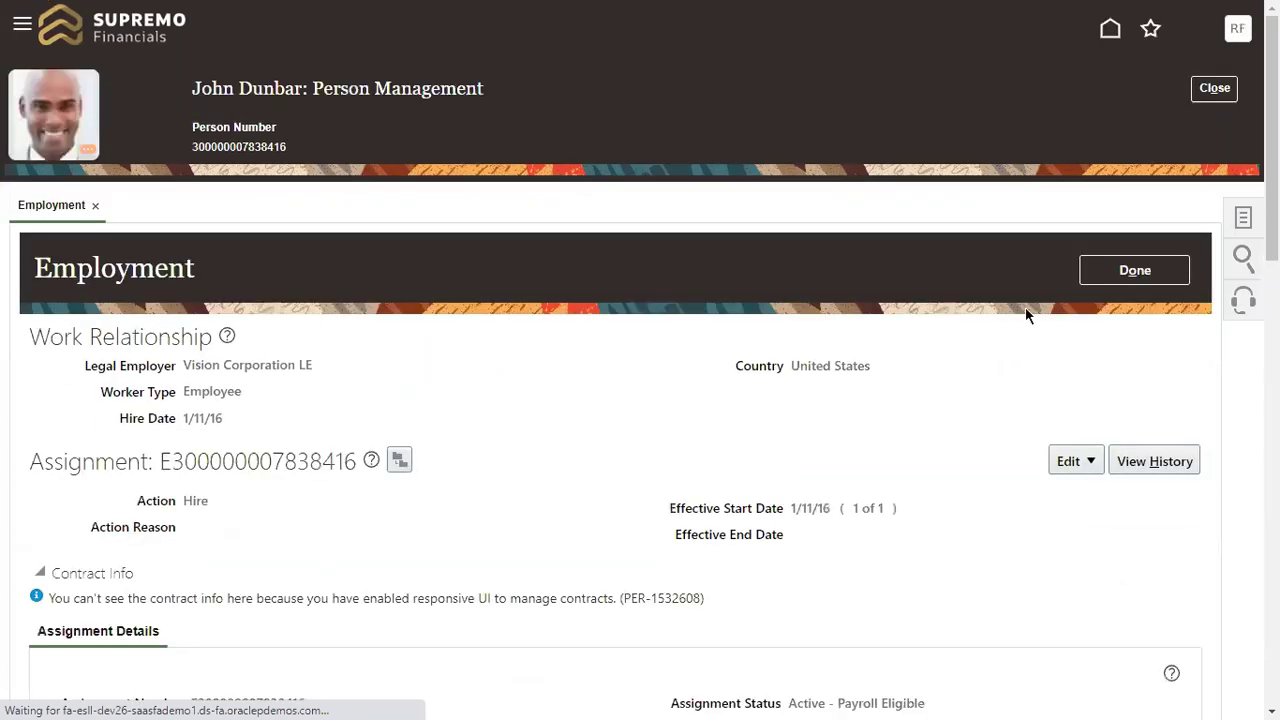
Step: Open the worker's Person page, locate the Work Email under Email Details, and start editing email addresses
left_click(1243, 218)
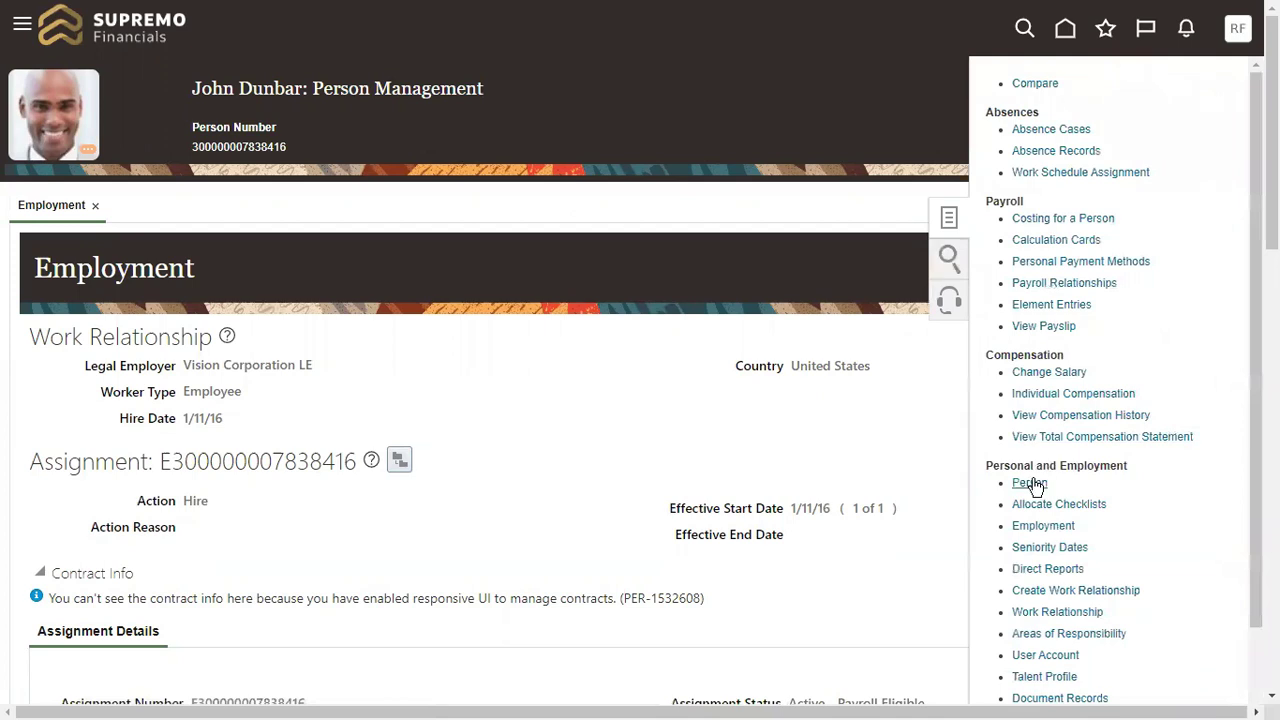
left_click(1030, 483)
scroll(514, 214, "down", 4)
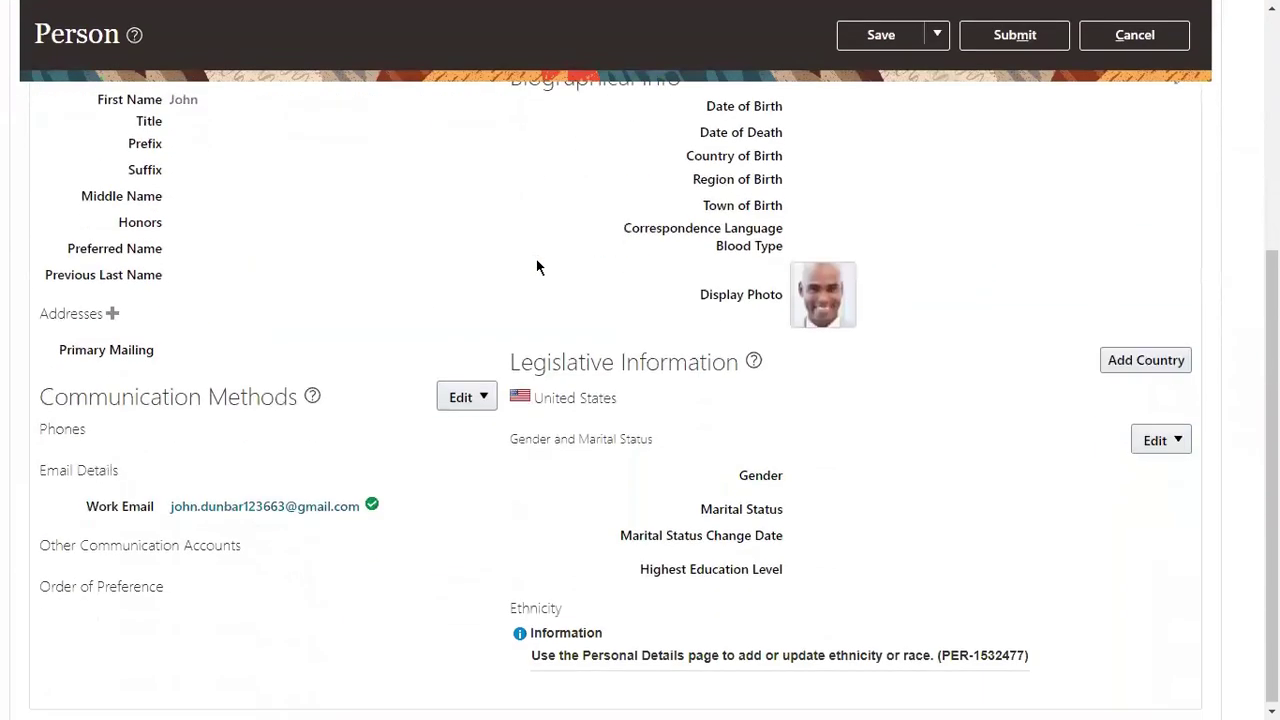
left_click_drag(38, 460, 123, 460)
left_click_drag(93, 512, 237, 517)
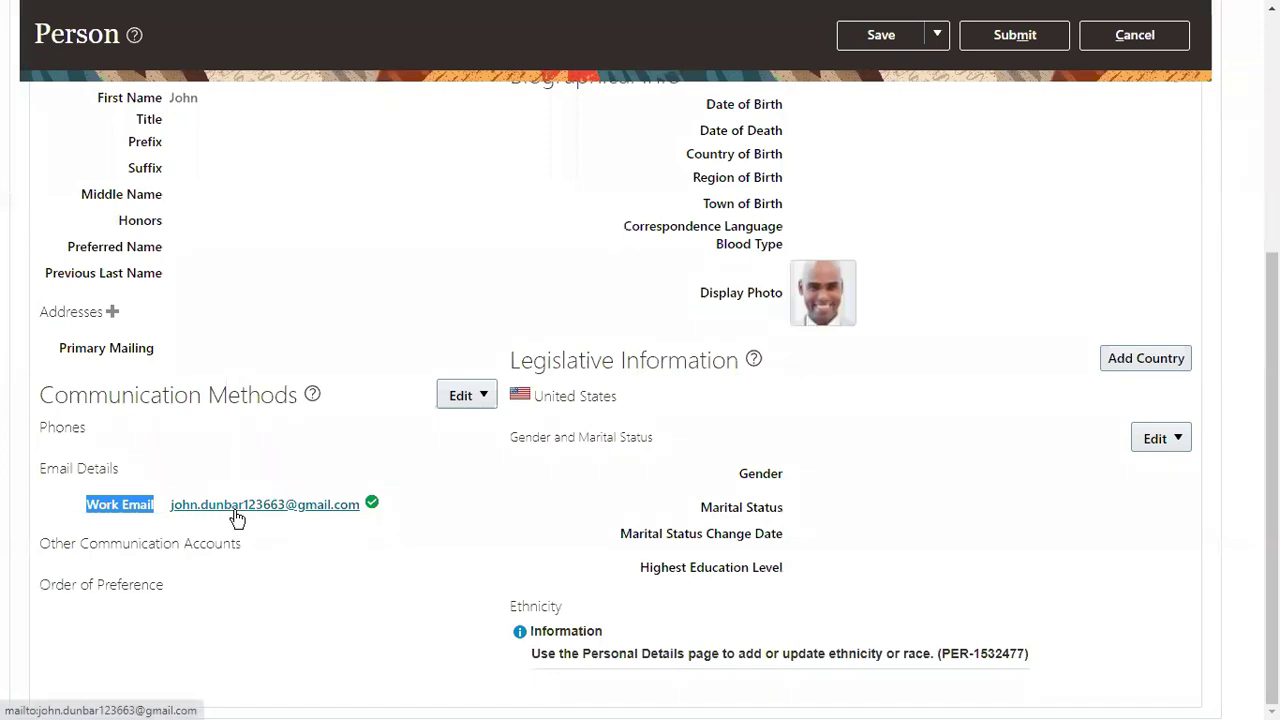
left_click(481, 396)
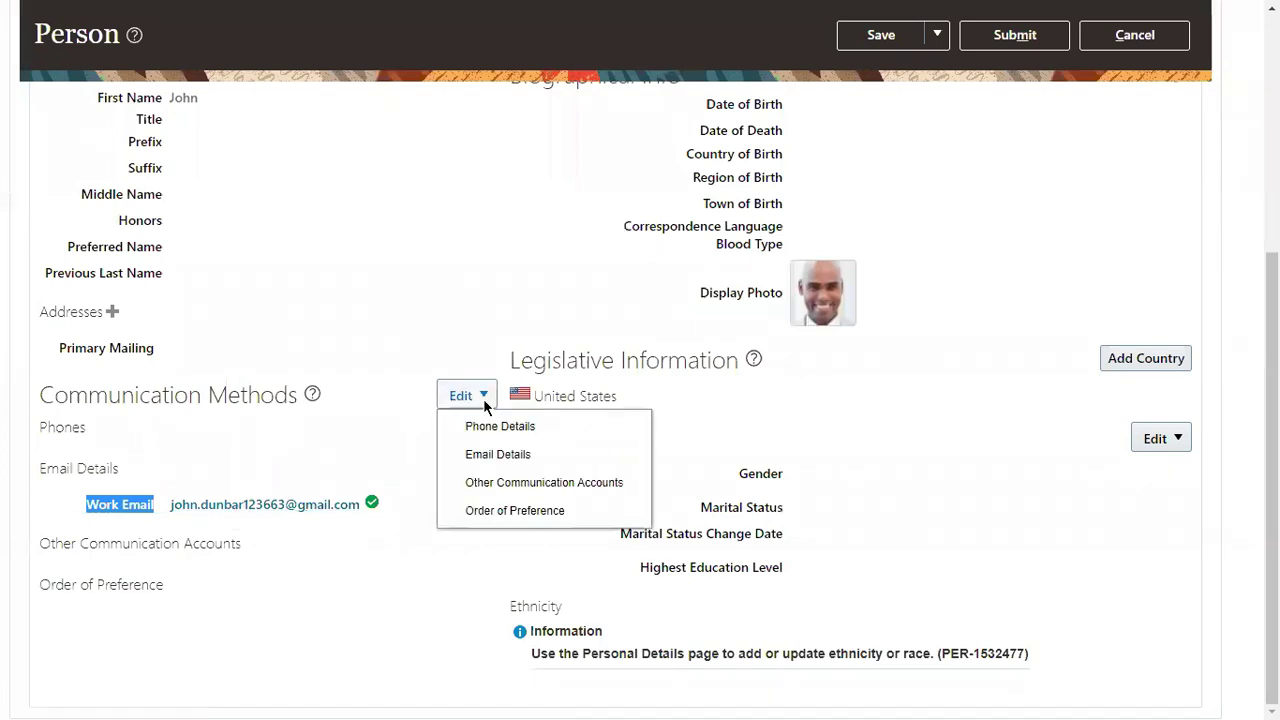
left_click(497, 454)
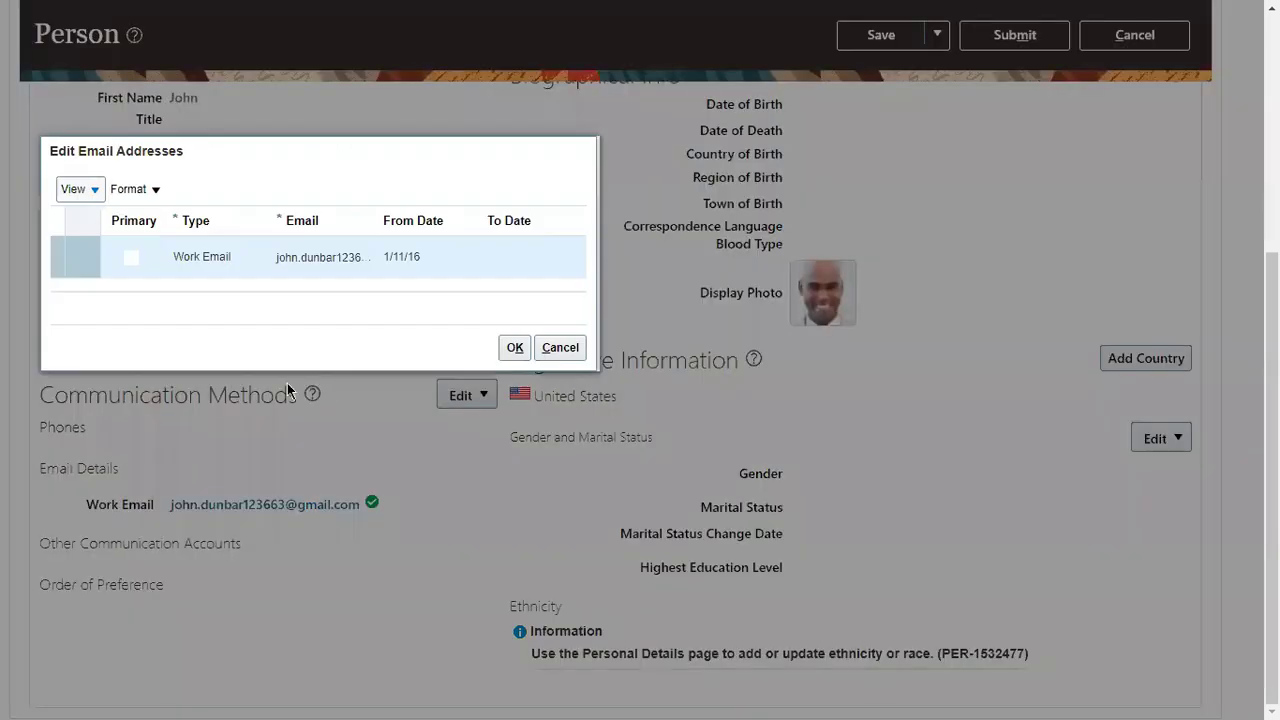
Step: View the email record's About This Record details (last updated 1/17/23 7:01 AM), then cancel unchanged
left_click(72, 189)
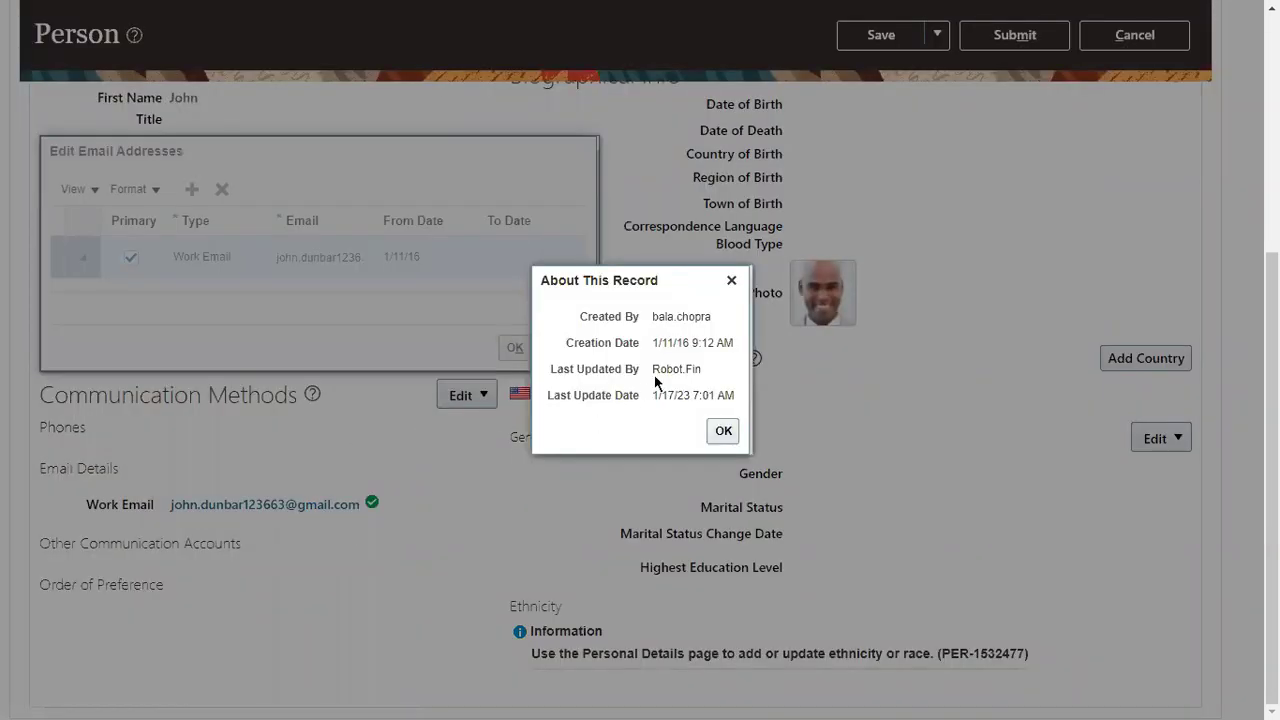
left_click_drag(549, 369, 651, 369)
left_click(698, 368)
left_click_drag(560, 395, 736, 394)
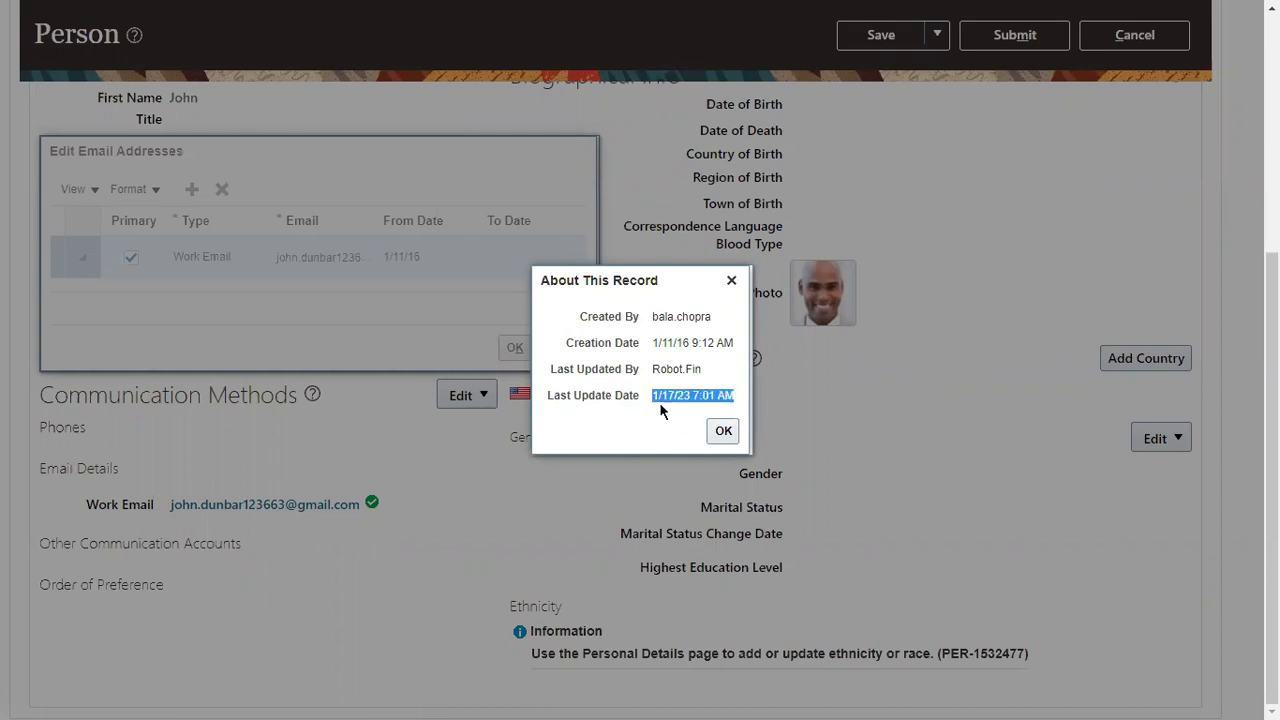
left_click(724, 431)
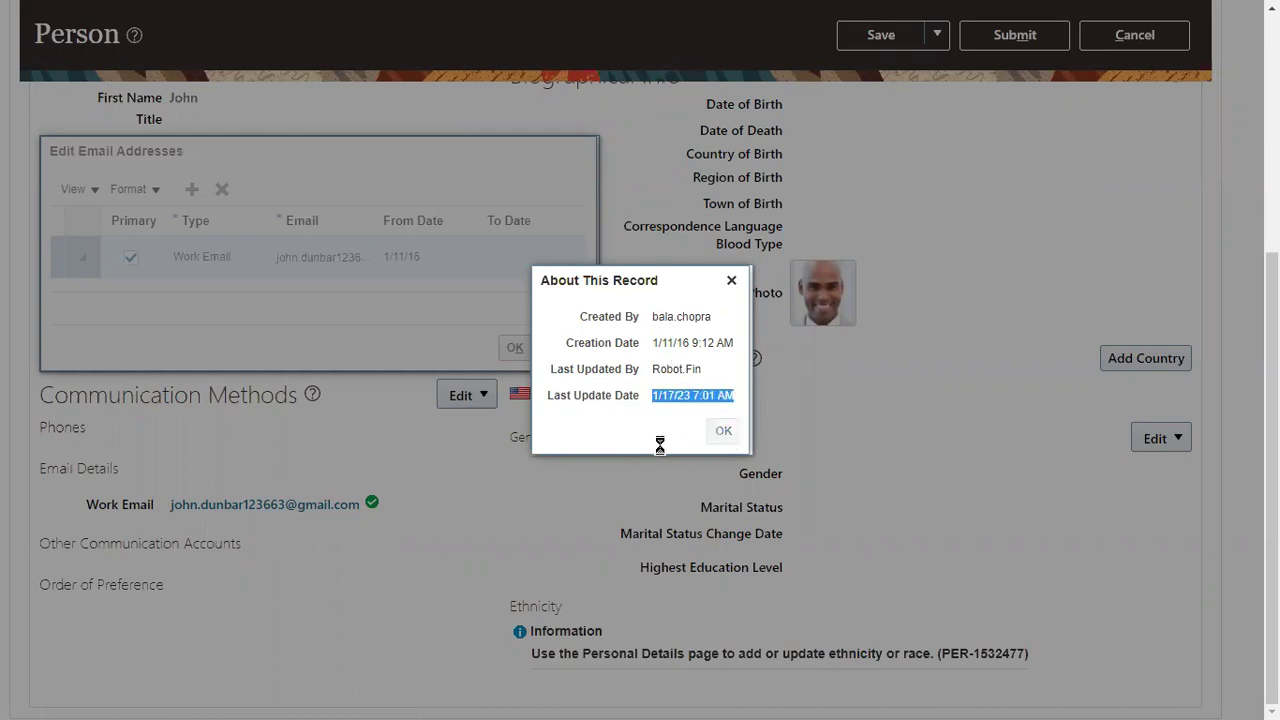
left_click(560, 347)
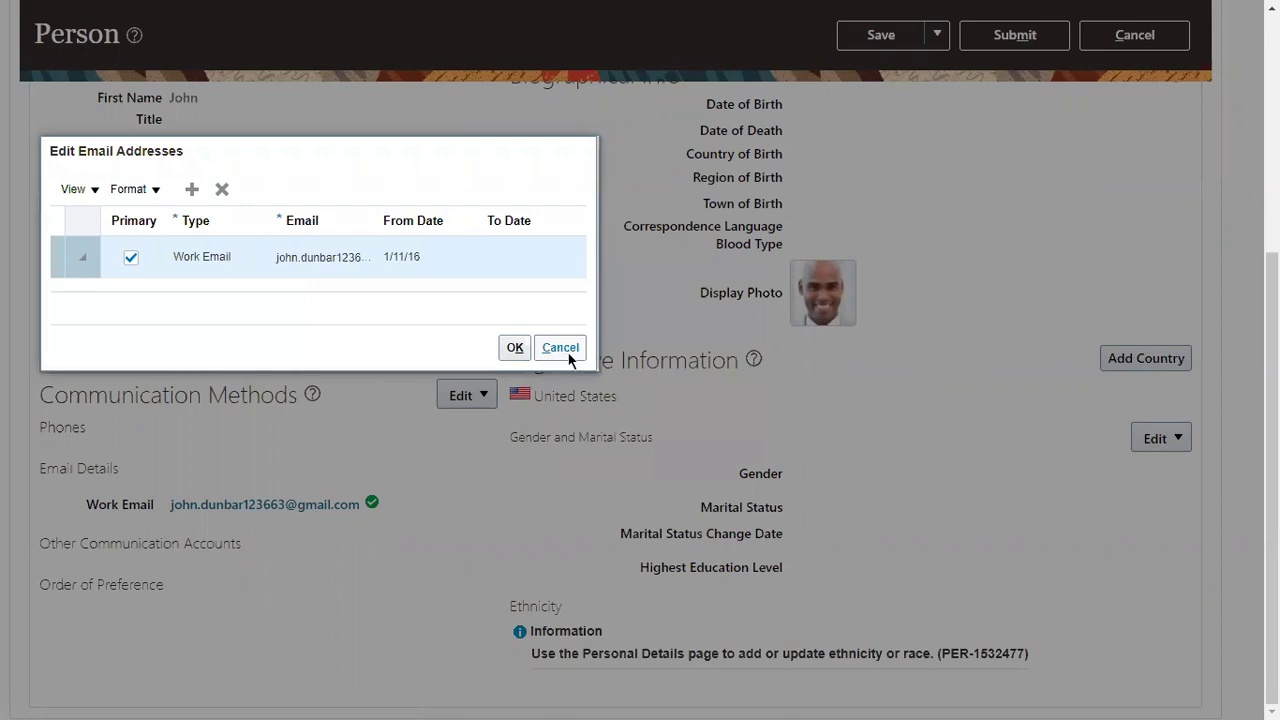
scroll(637, 263, "up", 4)
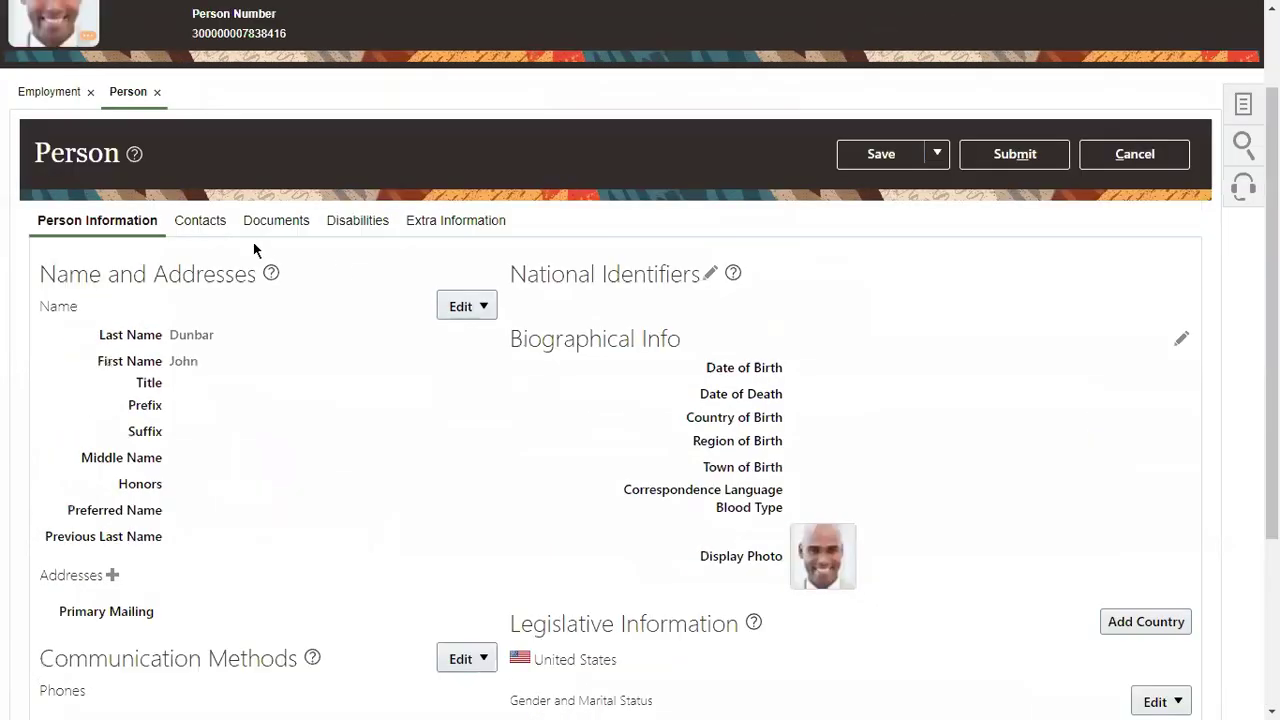
left_click_drag(197, 91, 306, 92)
scroll(329, 180, "down", 5)
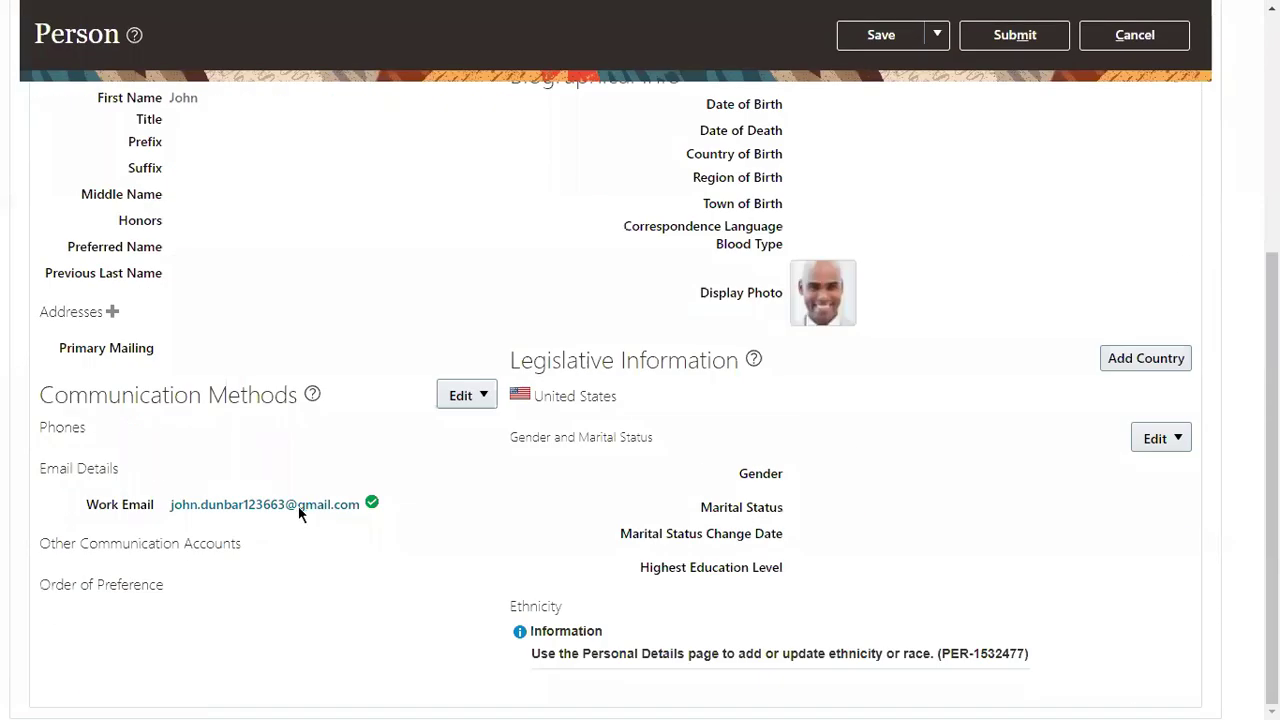
left_click_drag(87, 505, 166, 506)
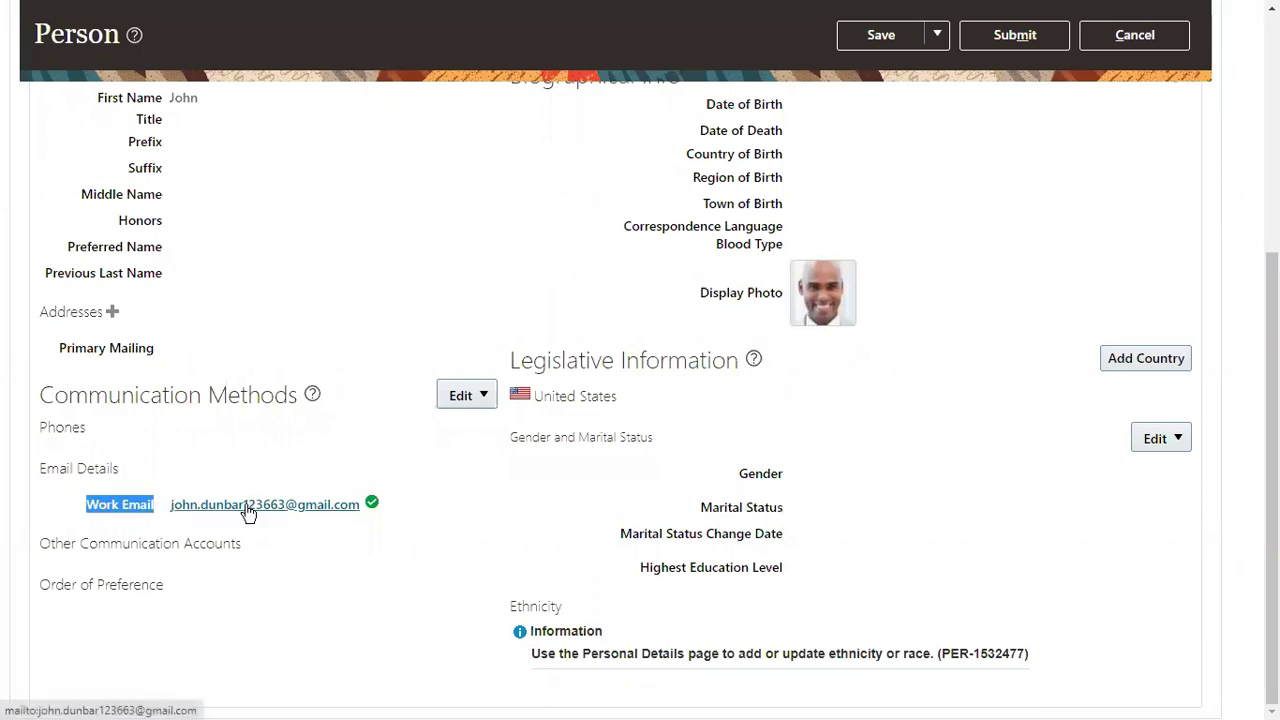
scroll(343, 288, "up", 5)
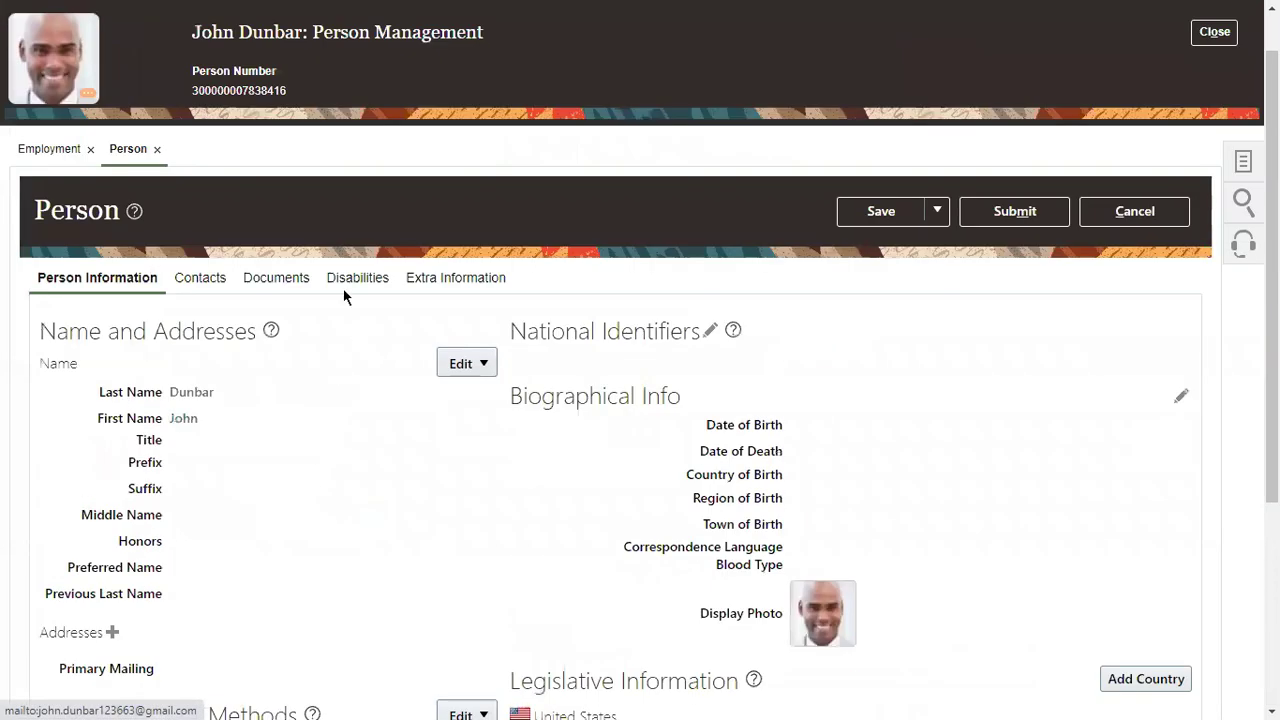
scroll(343, 288, "up", 1)
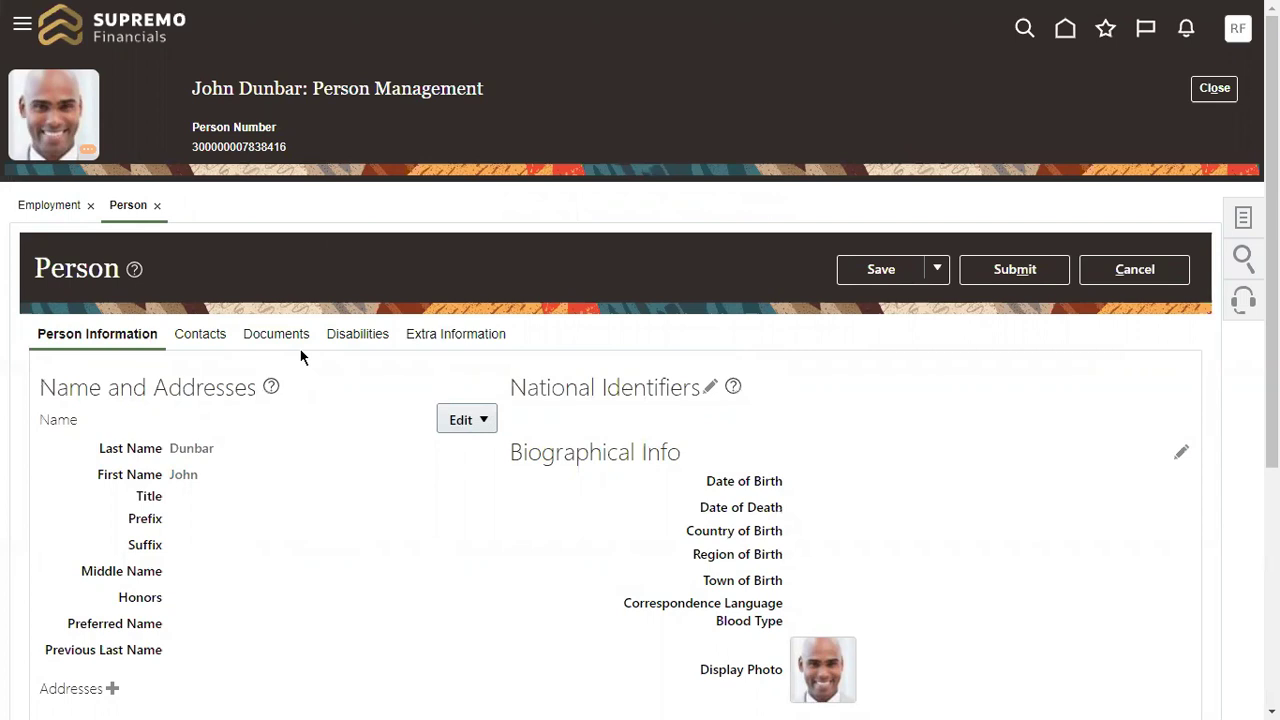
left_click_drag(192, 88, 310, 90)
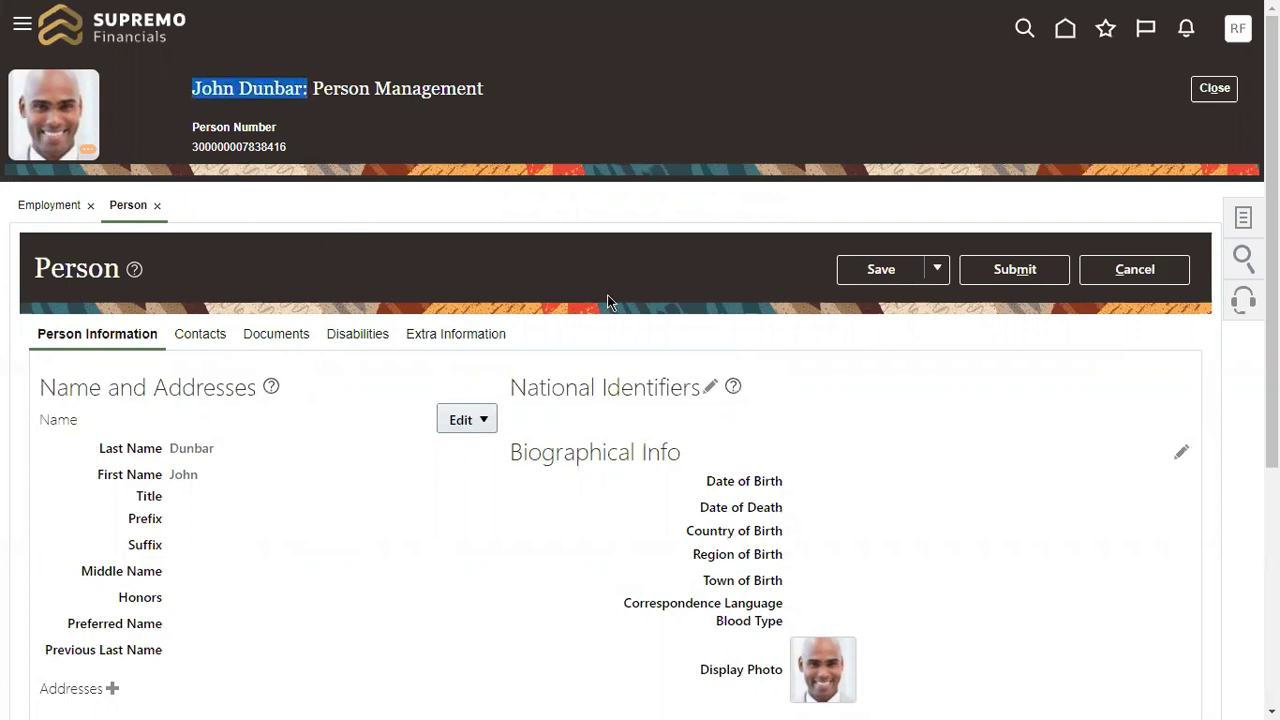
scroll(609, 300, "down", 3)
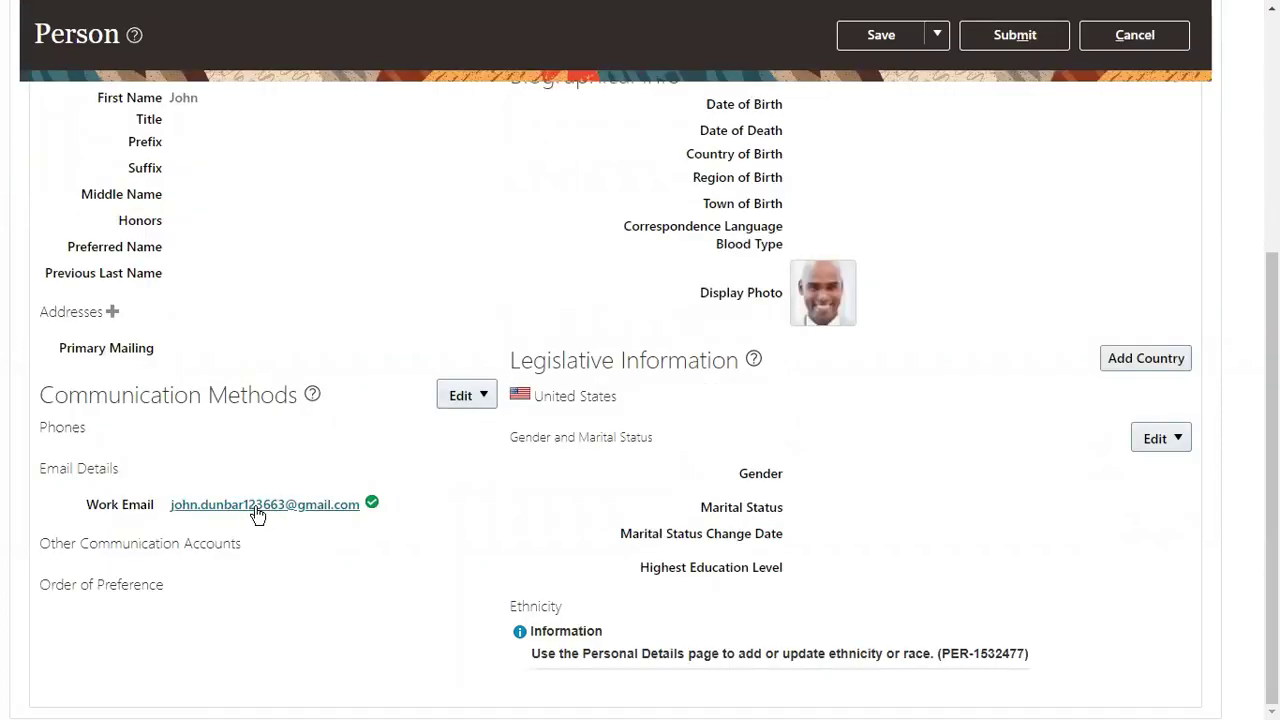
scroll(376, 353, "up", 1)
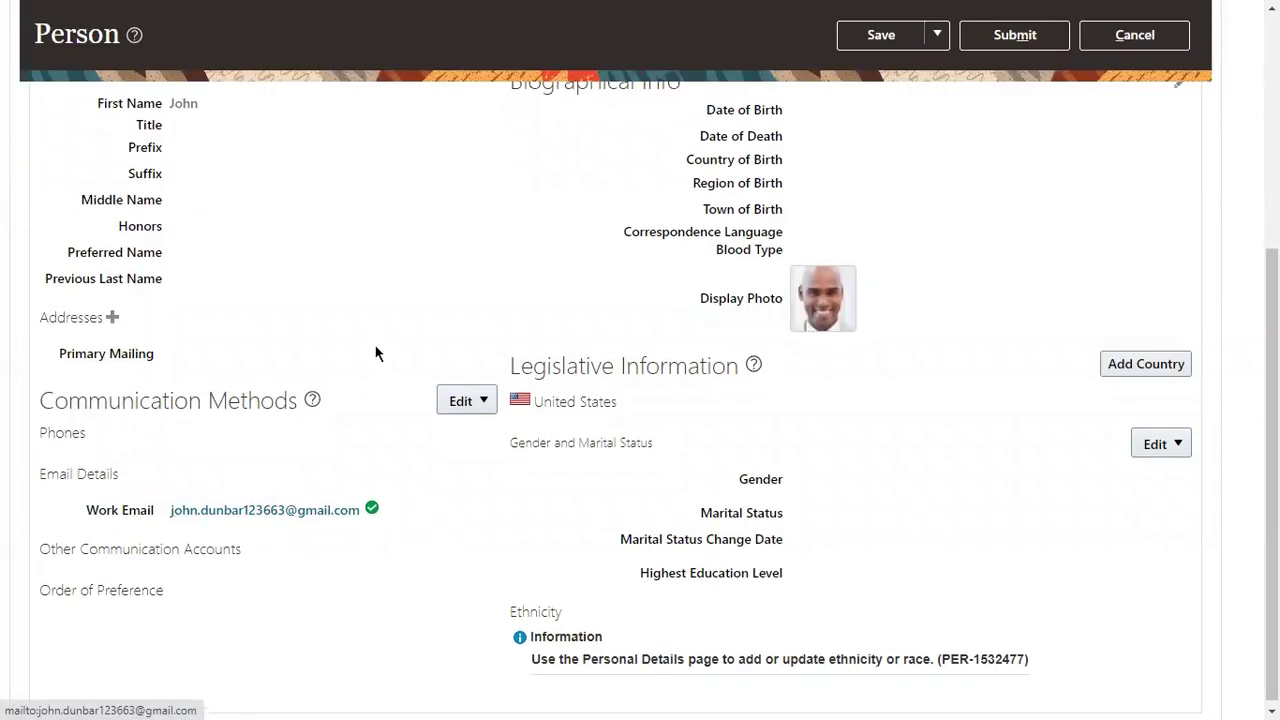
scroll(376, 353, "up", 3)
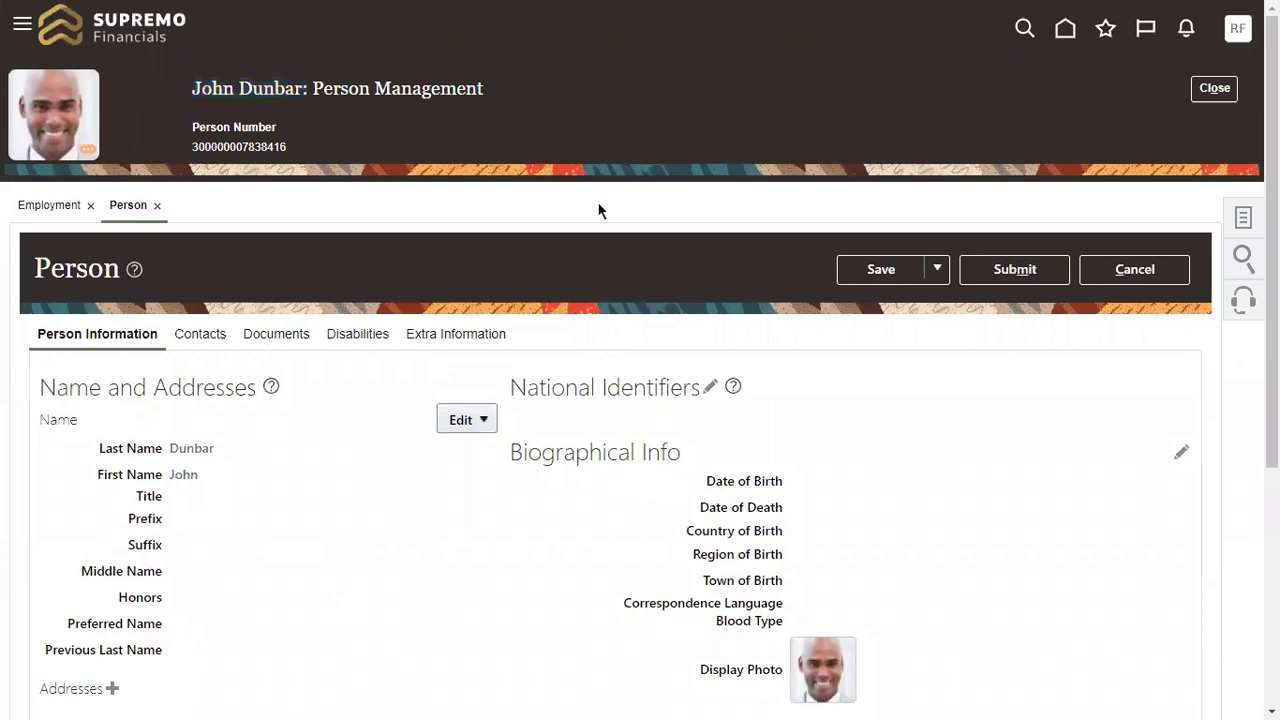